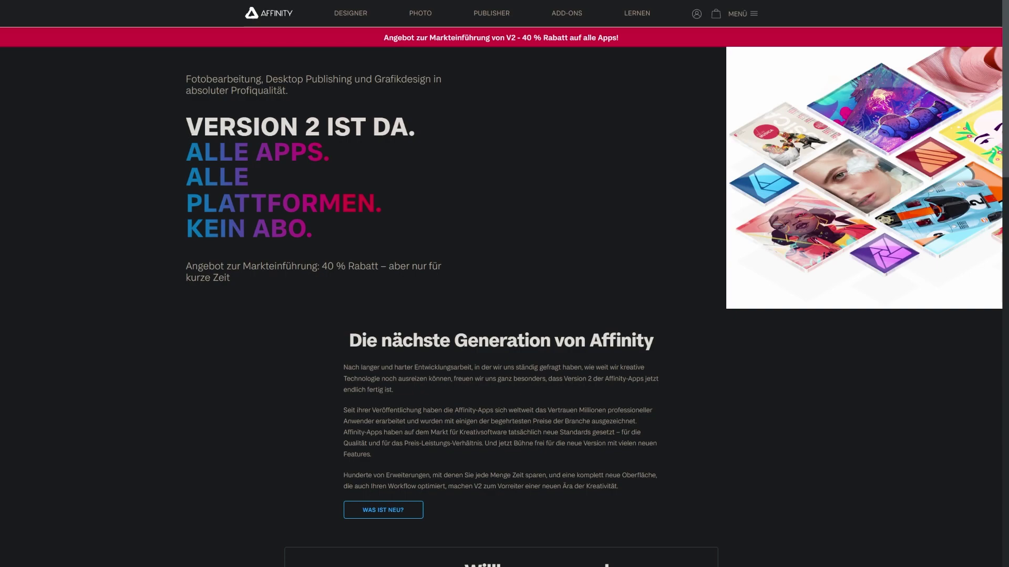
Highlight the KEIN ABO. tagline, then scroll down the Affinity page to the V2 Universal licence purchase options.
drag(308, 230, 175, 226)
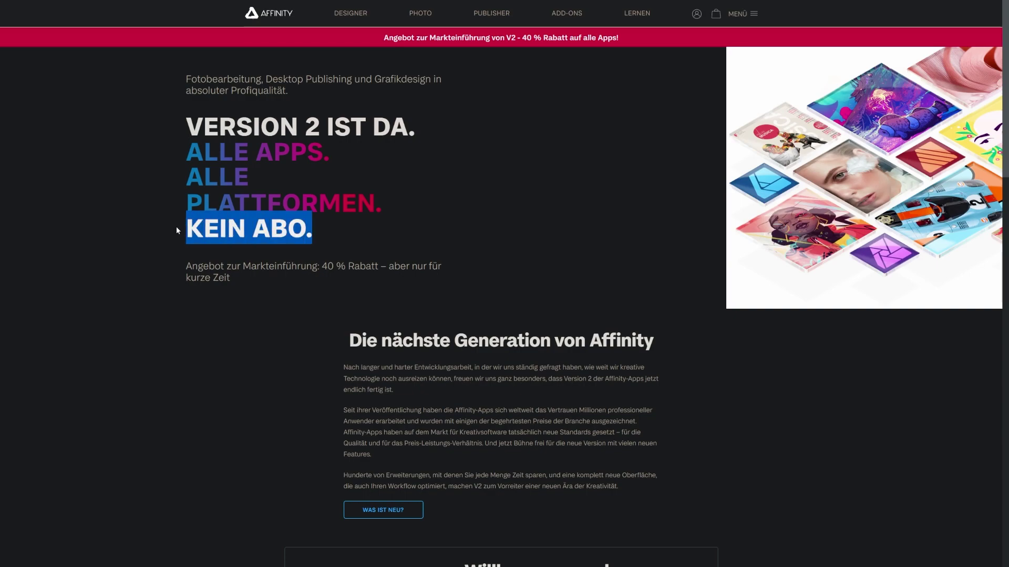
click(239, 239)
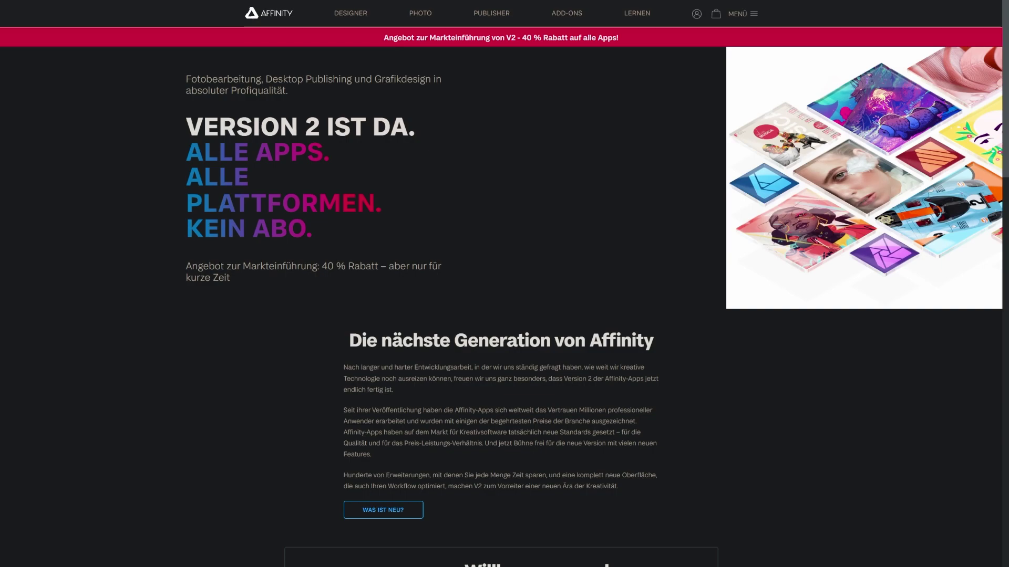
scroll(217, 261, down, 5)
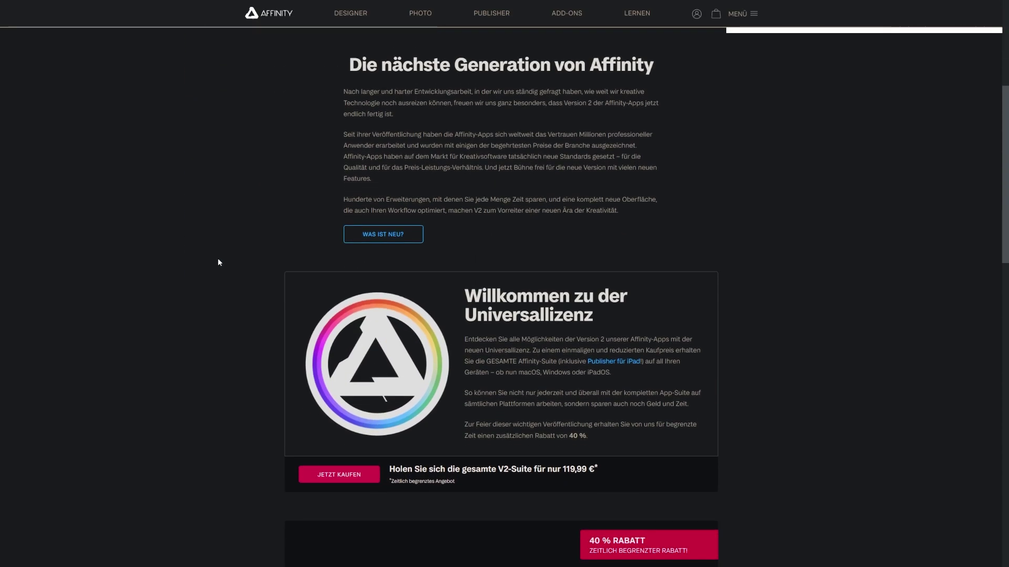
scroll(219, 263, down, 4)
scroll(219, 260, down, 4)
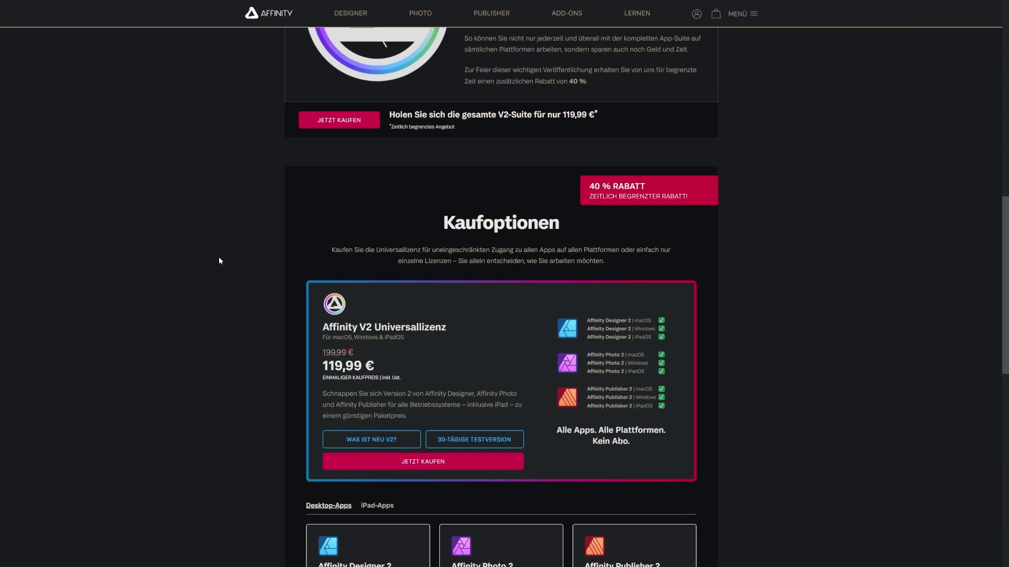
scroll(218, 257, down, 4)
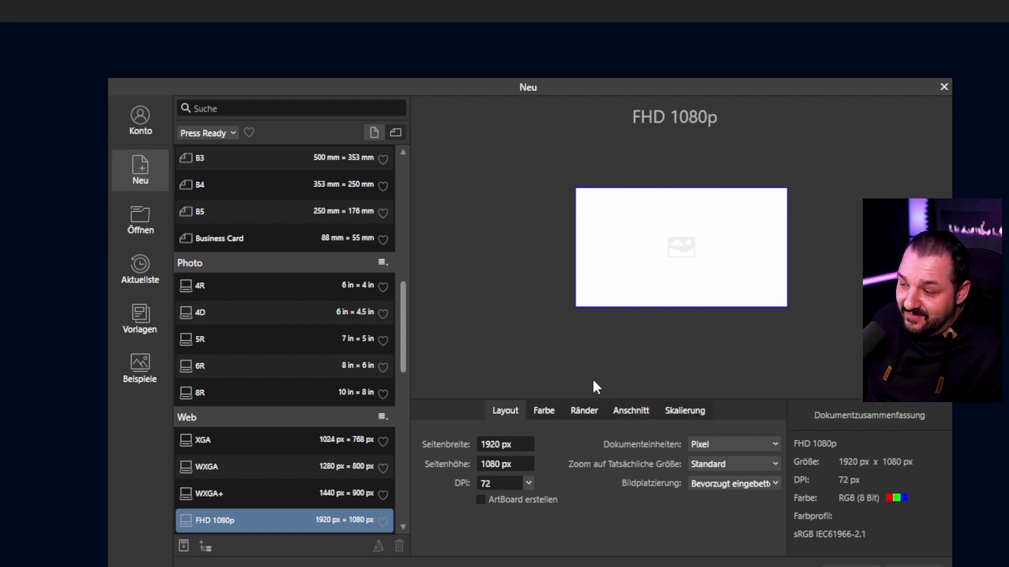
Turn on Zeichnungsmaßstab in the new document's Skalierung settings, keeping the 1:10 drawing scale.
click(689, 411)
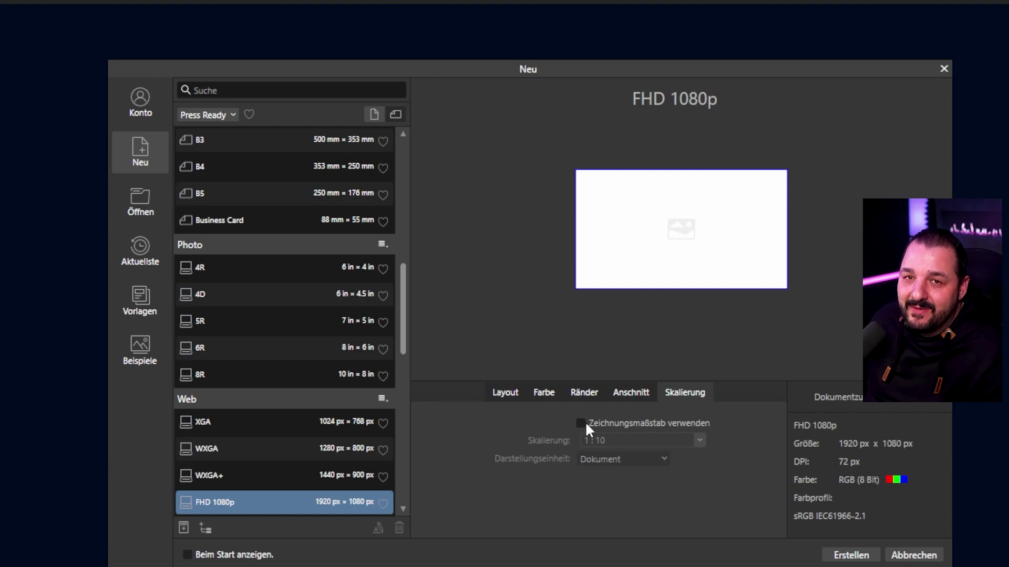
click(581, 422)
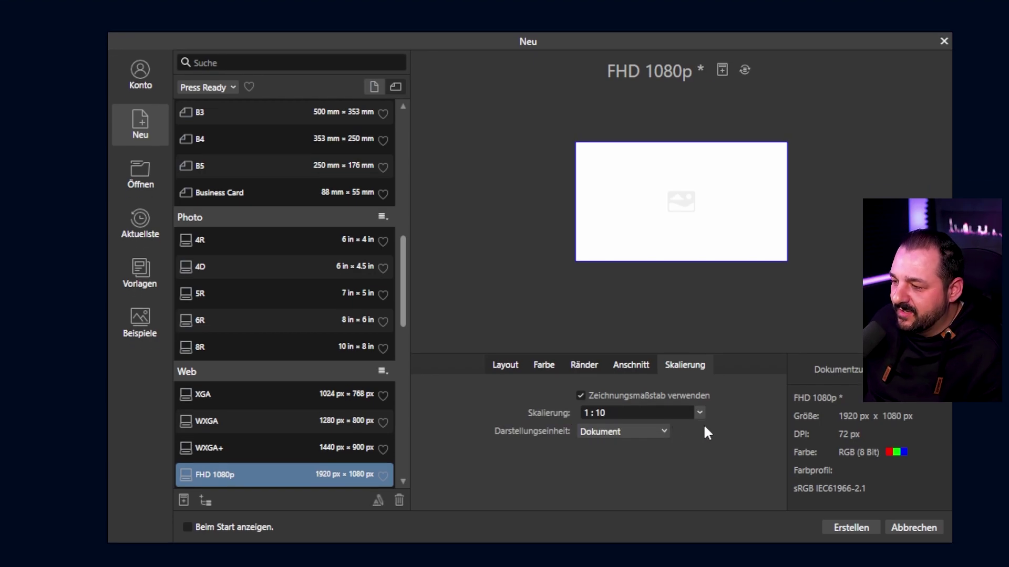
click(700, 413)
click(525, 325)
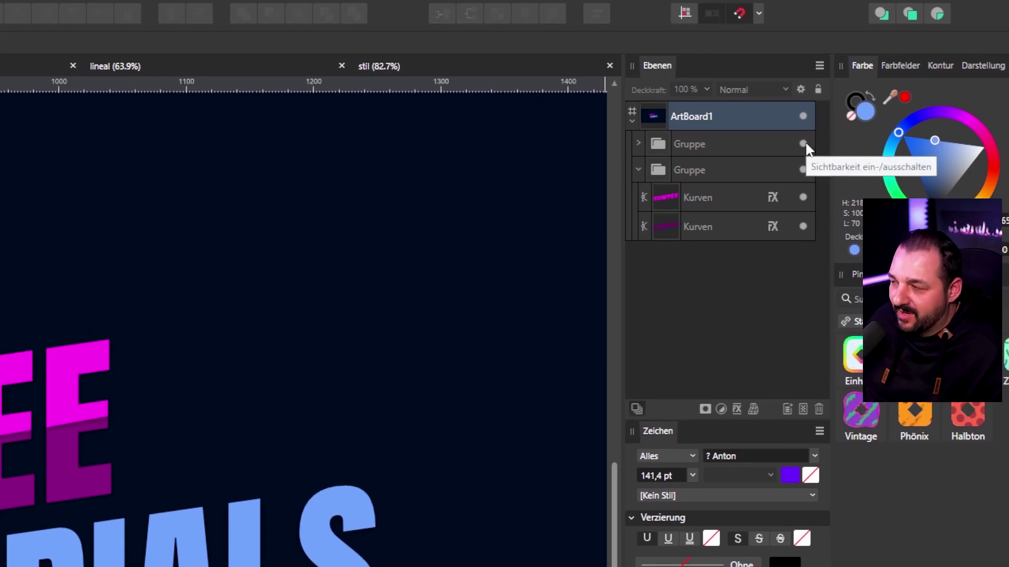
Toggle and reposition the first lettering Gruppe, then add a Pixel layer and an empty layer above it.
click(802, 144)
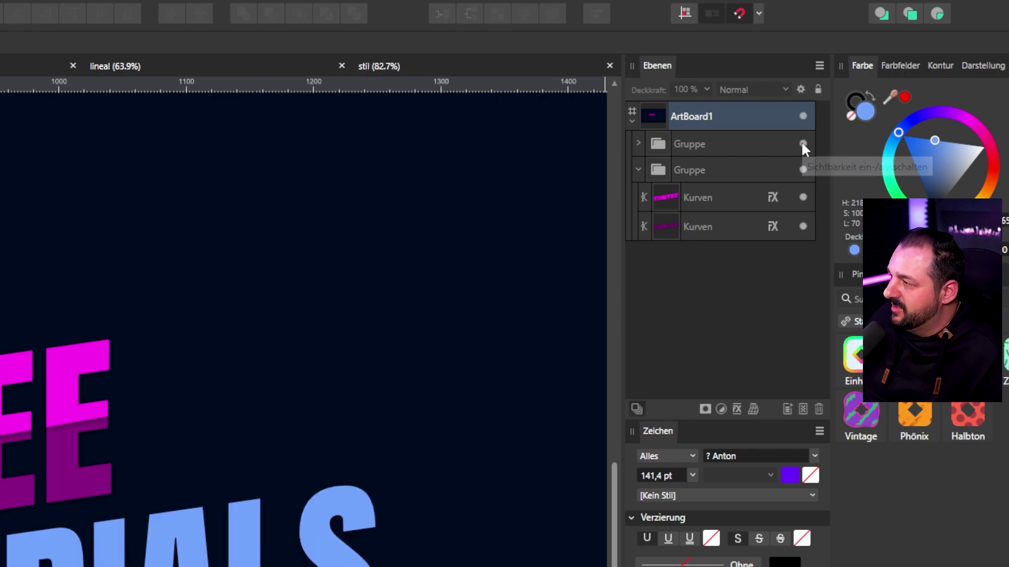
click(802, 144)
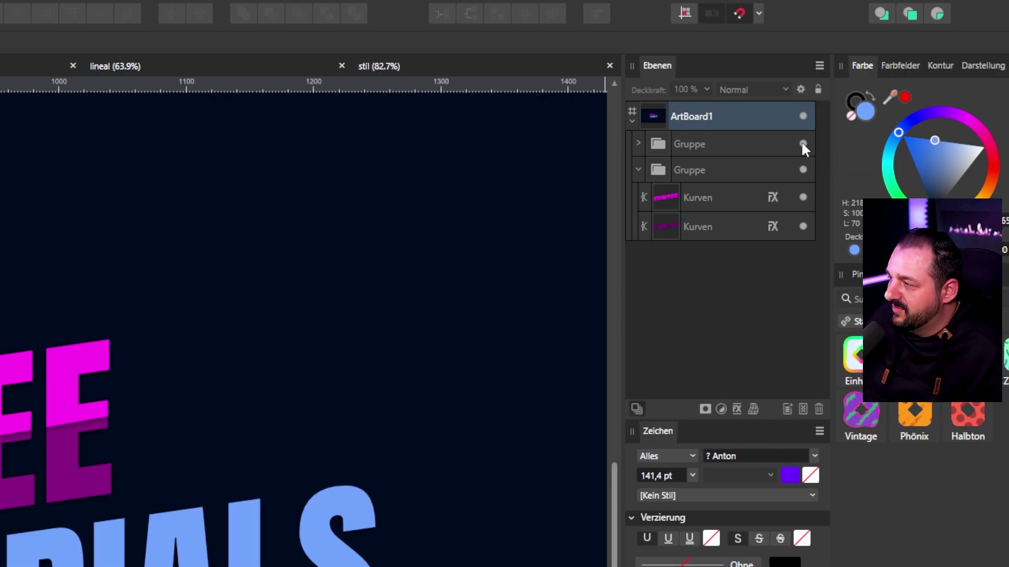
drag(803, 144, 723, 181)
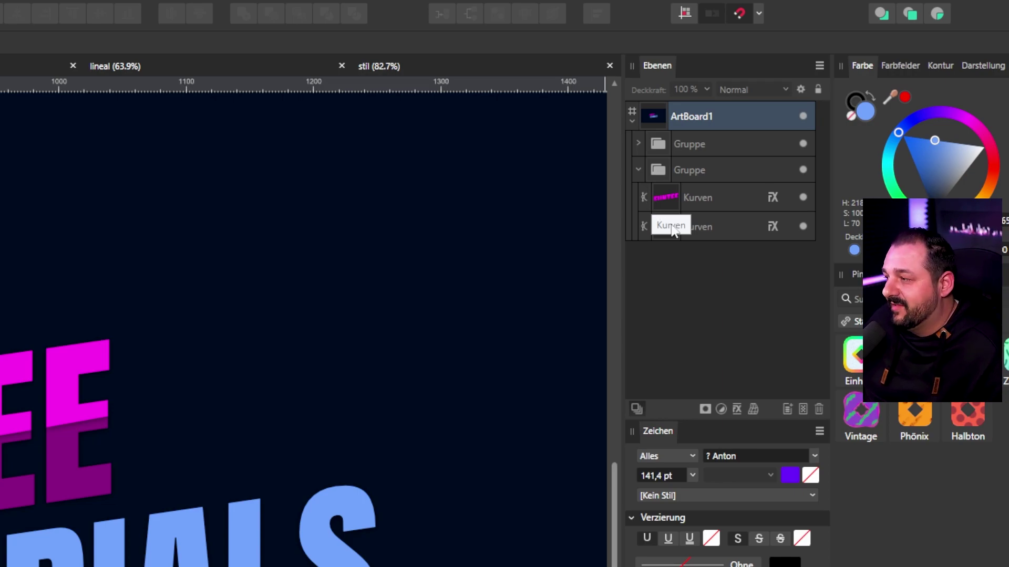
click(800, 410)
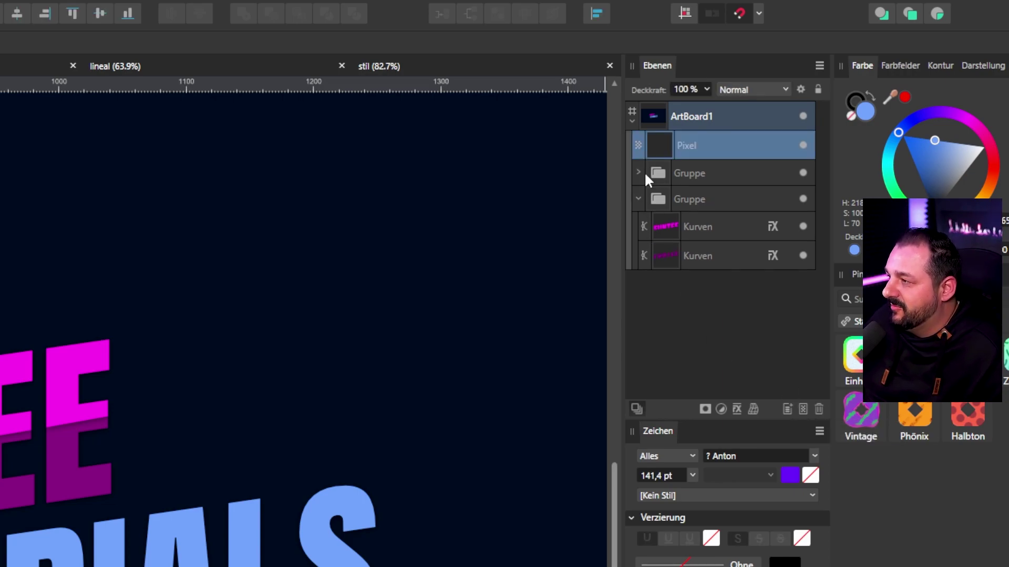
click(785, 408)
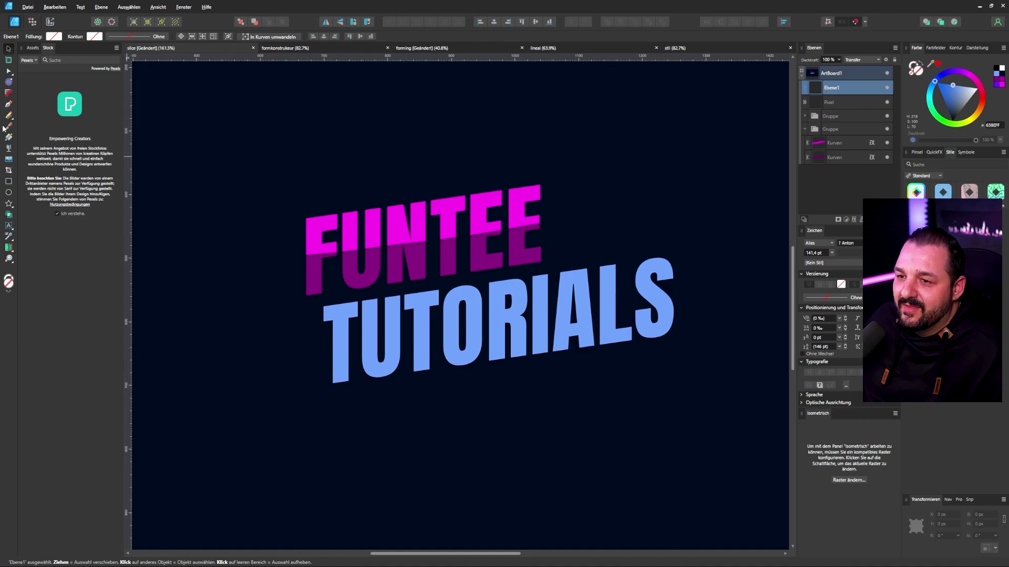
Slice a curved bite from the right side of the S in TUTORIALS with the Knife tool.
click(9, 127)
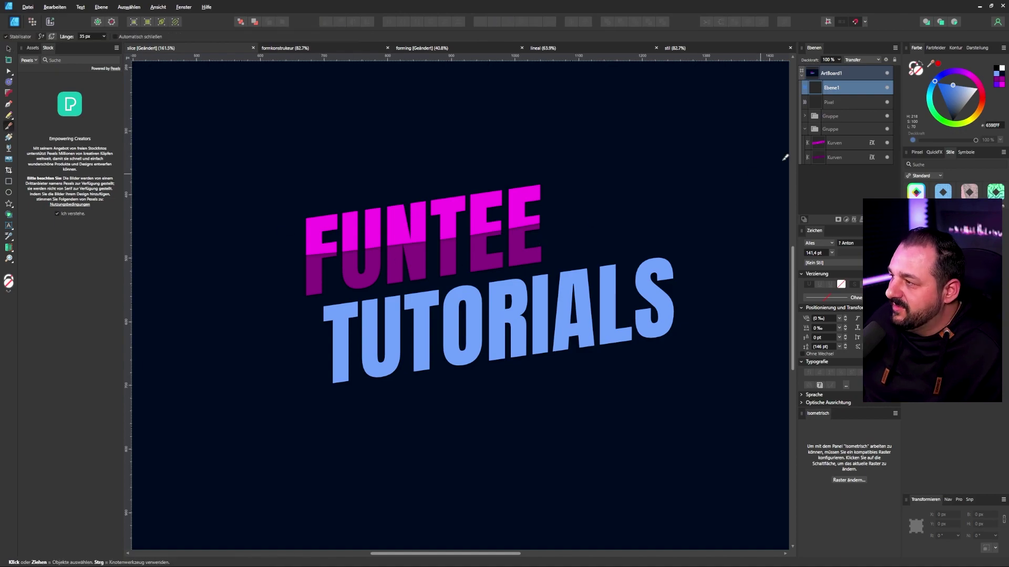
click(804, 116)
click(833, 130)
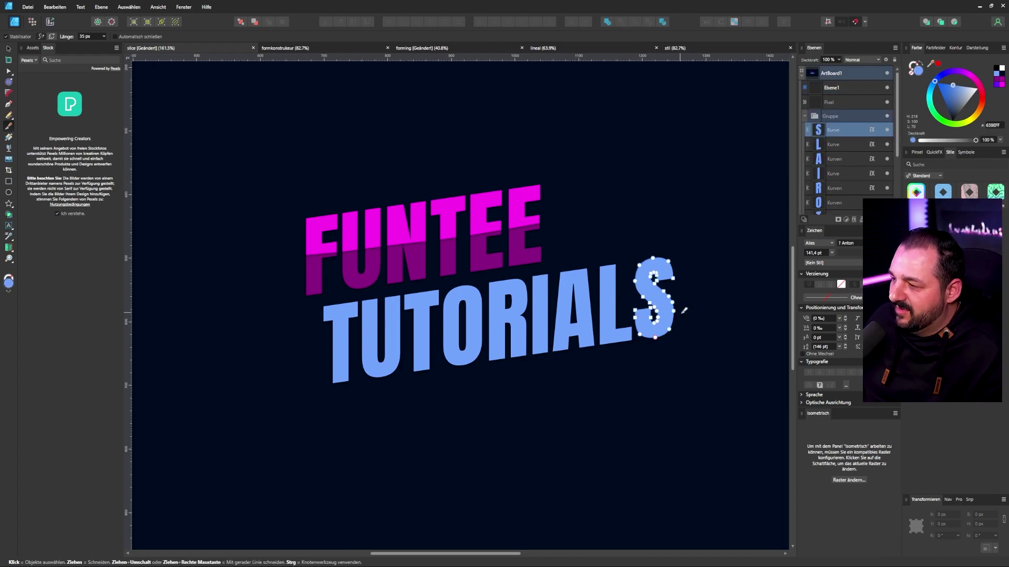
scroll(695, 333, up, 2)
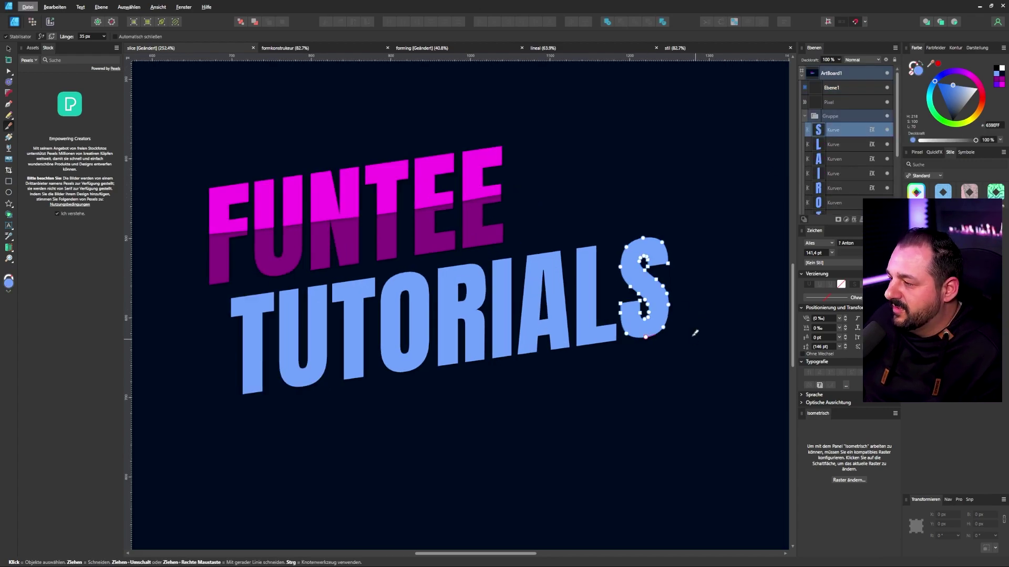
scroll(695, 333, up, 5)
scroll(682, 300, up, 1)
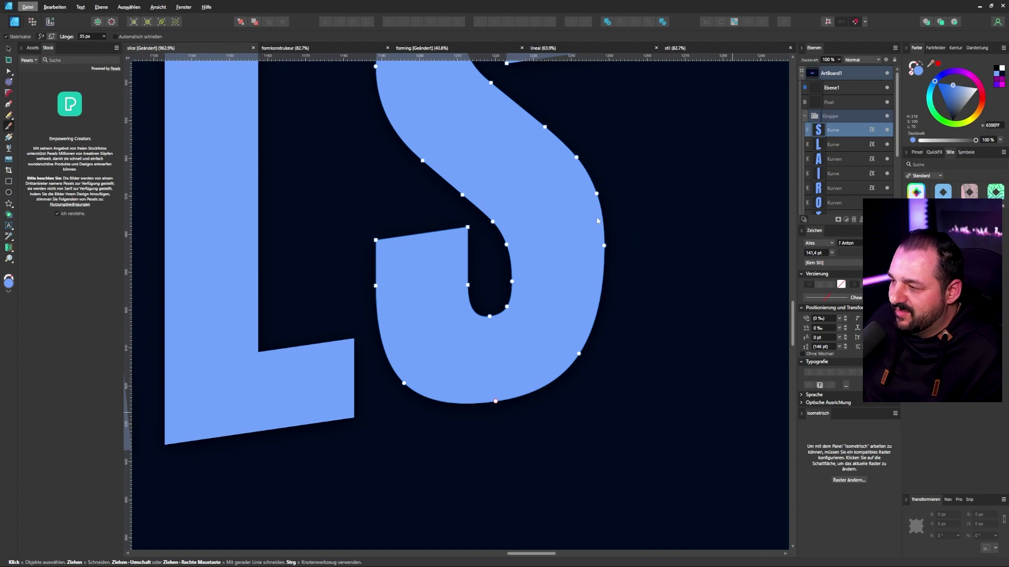
drag(609, 209, 640, 287)
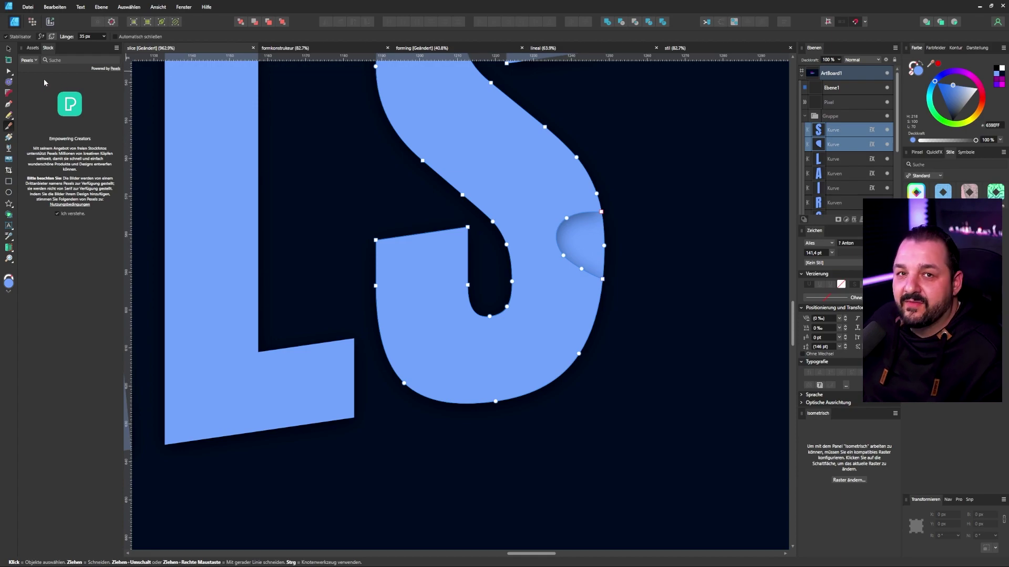
Select only the cut-off bite piece and move it away to the right.
click(8, 48)
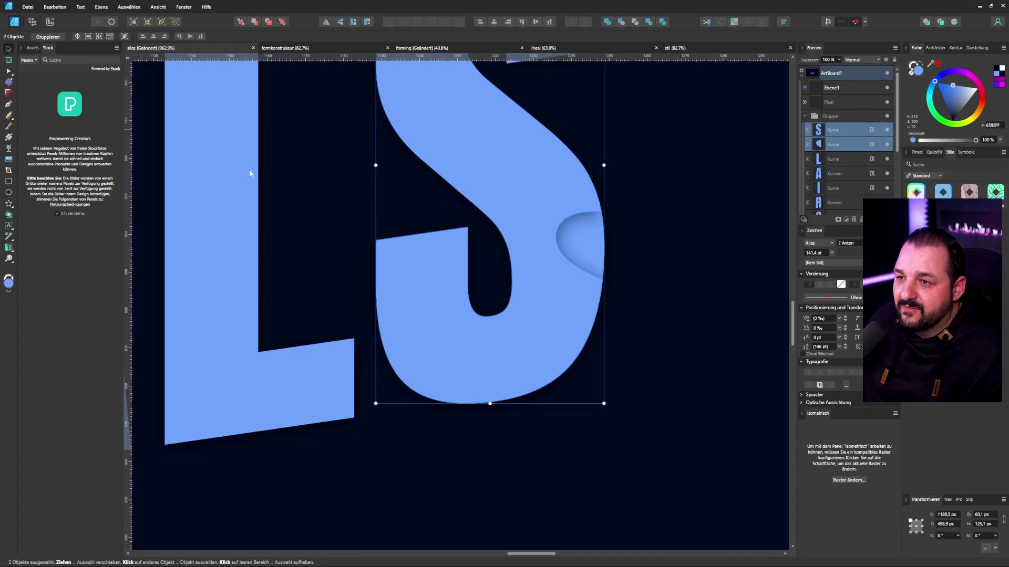
double_click(577, 236)
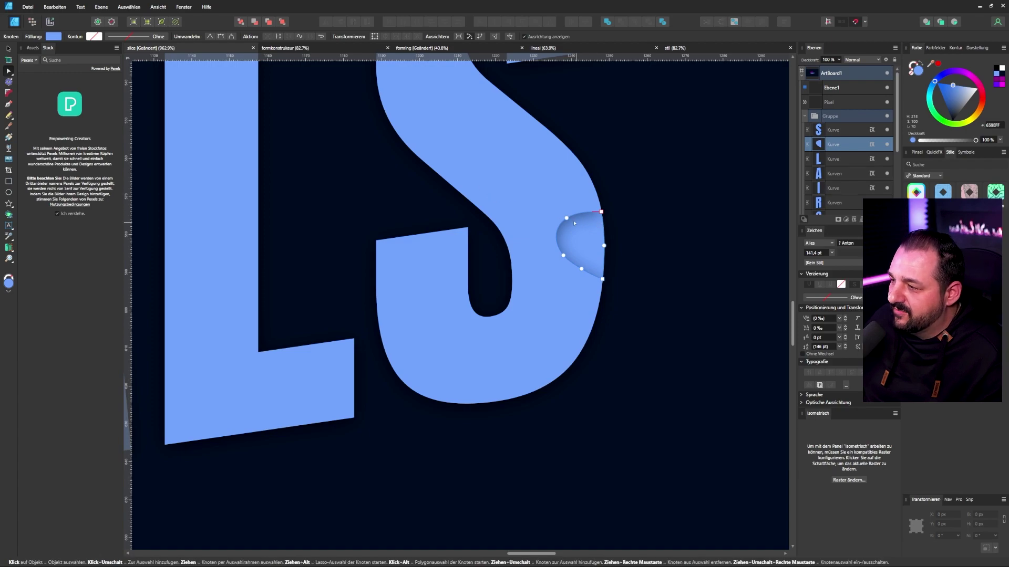
key(v)
drag(573, 244, 680, 234)
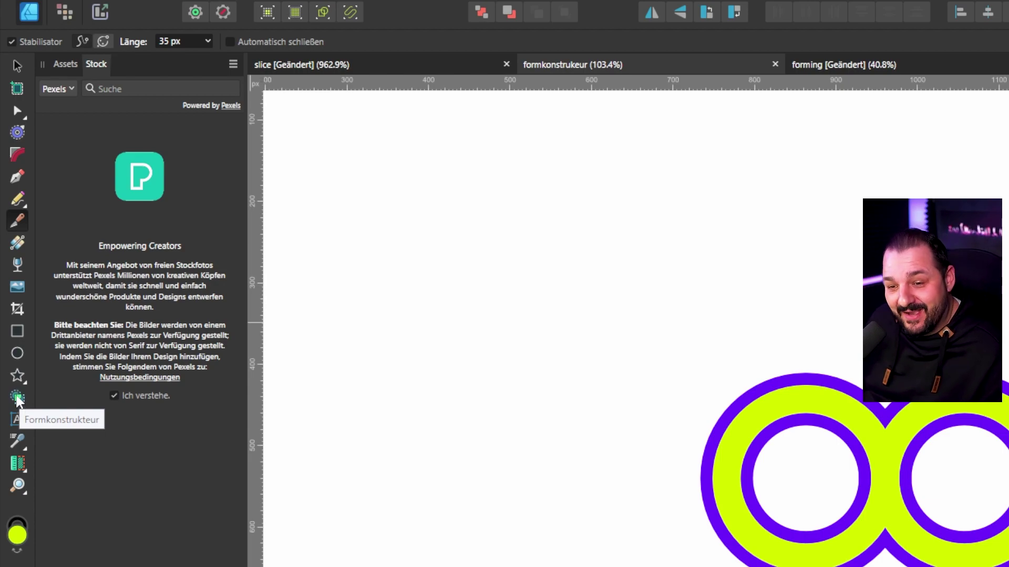
Use Shape Builder to merge both rings' yellow bands and their overlap into one new shape.
click(17, 398)
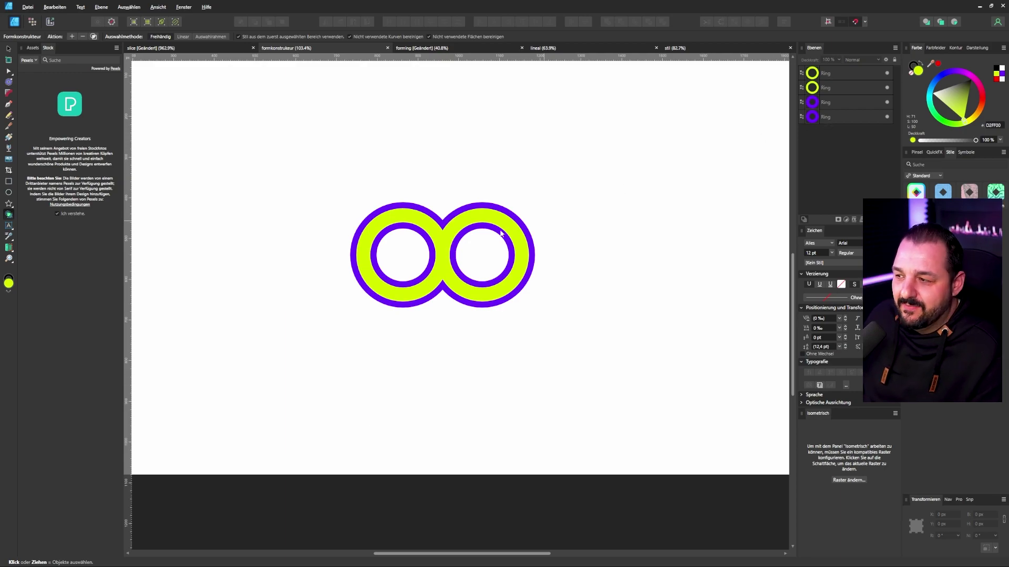
drag(579, 166, 321, 349)
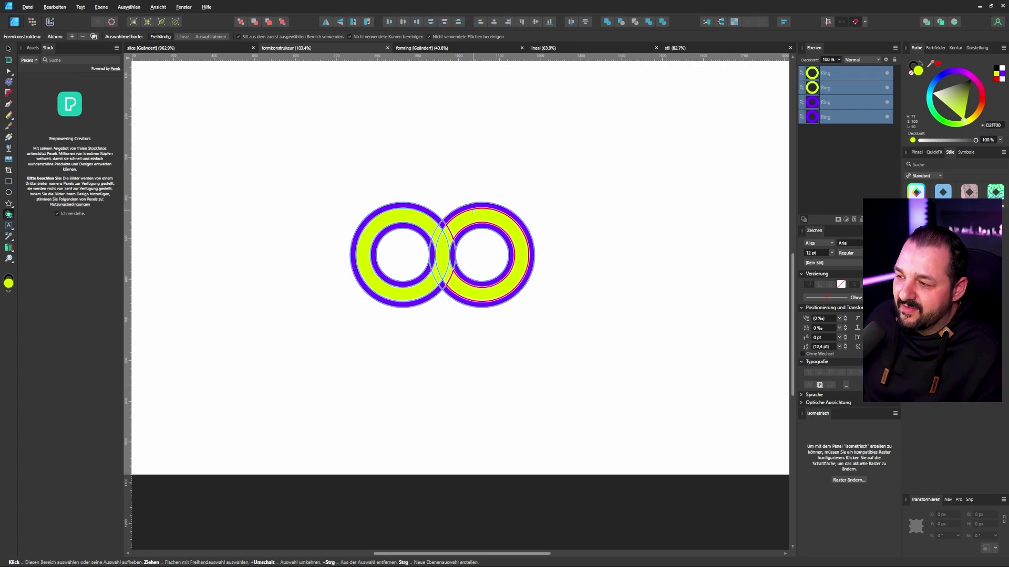
click(454, 232)
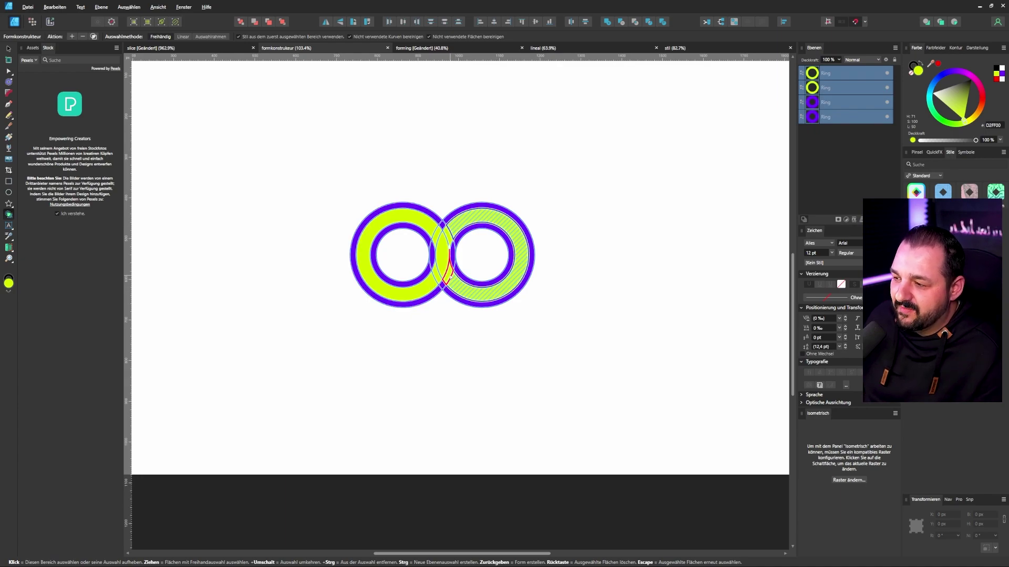
click(402, 216)
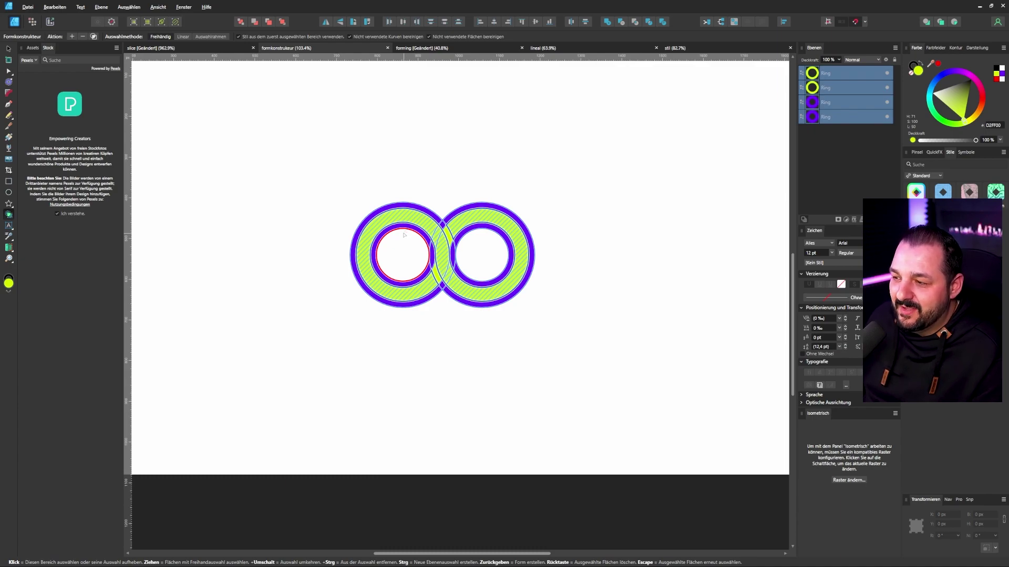
click(403, 241)
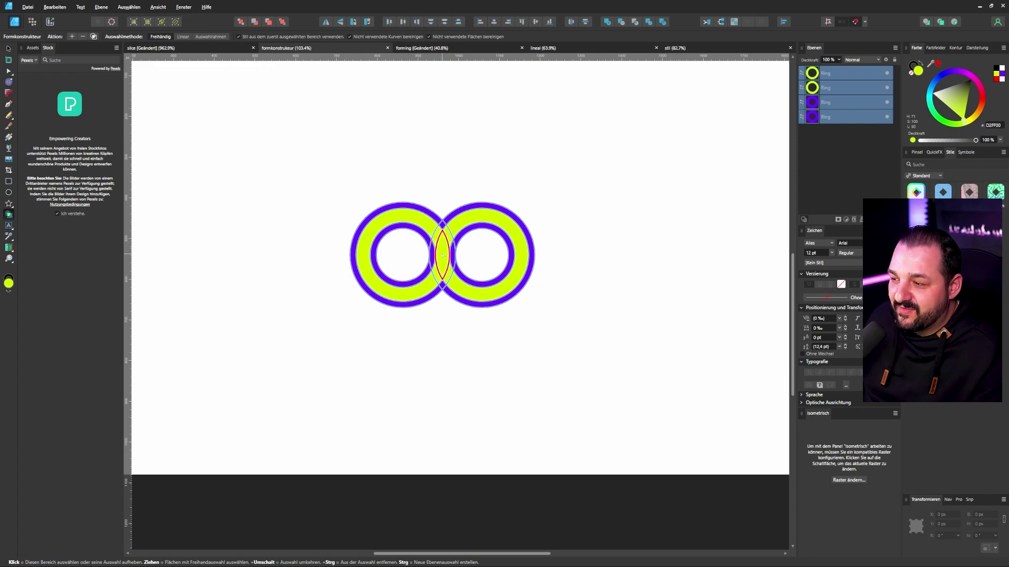
click(424, 224)
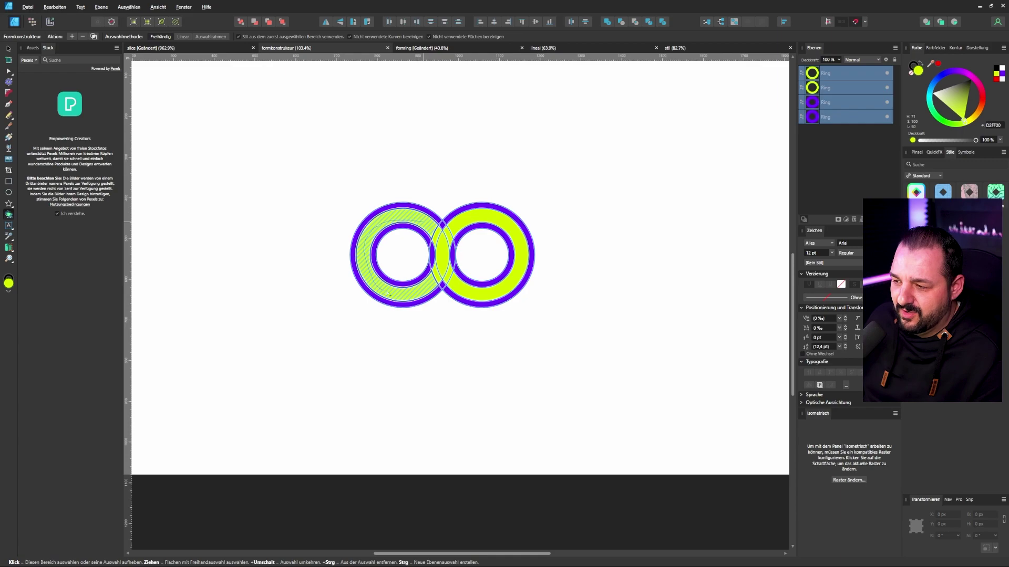
drag(424, 293, 452, 230)
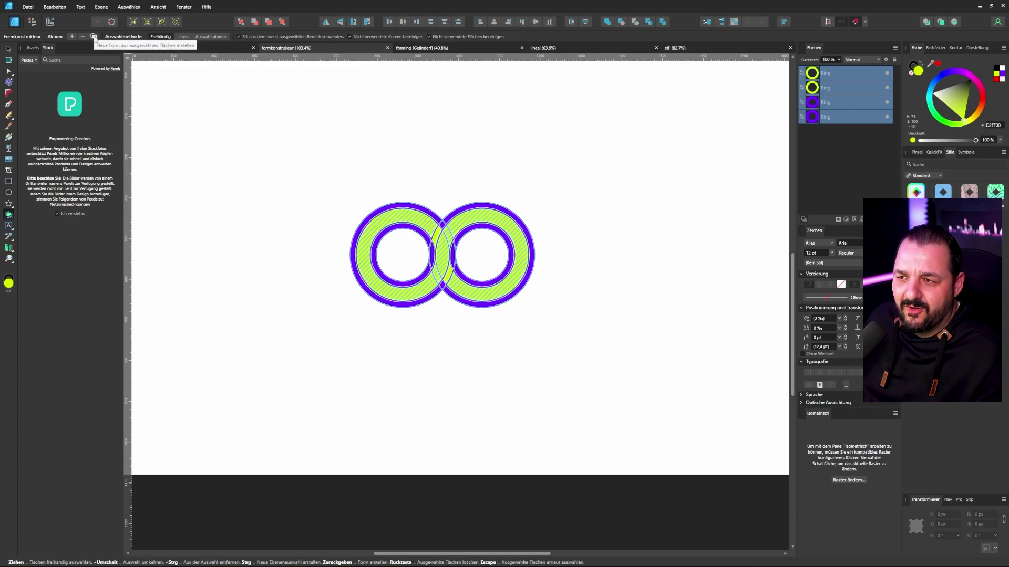
click(94, 36)
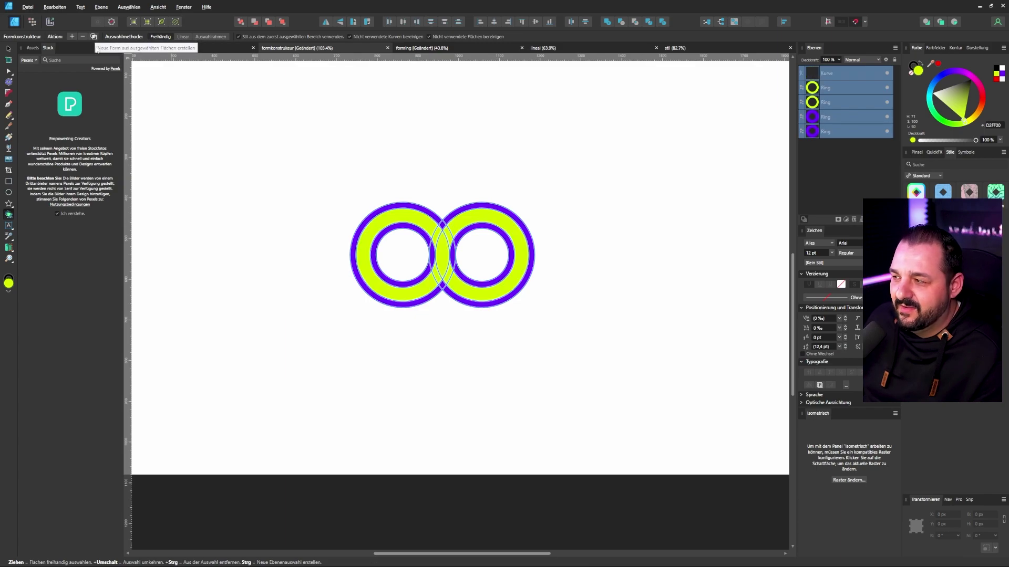
Select the new yellow Kurve and move it up, clear of the original rings.
click(9, 49)
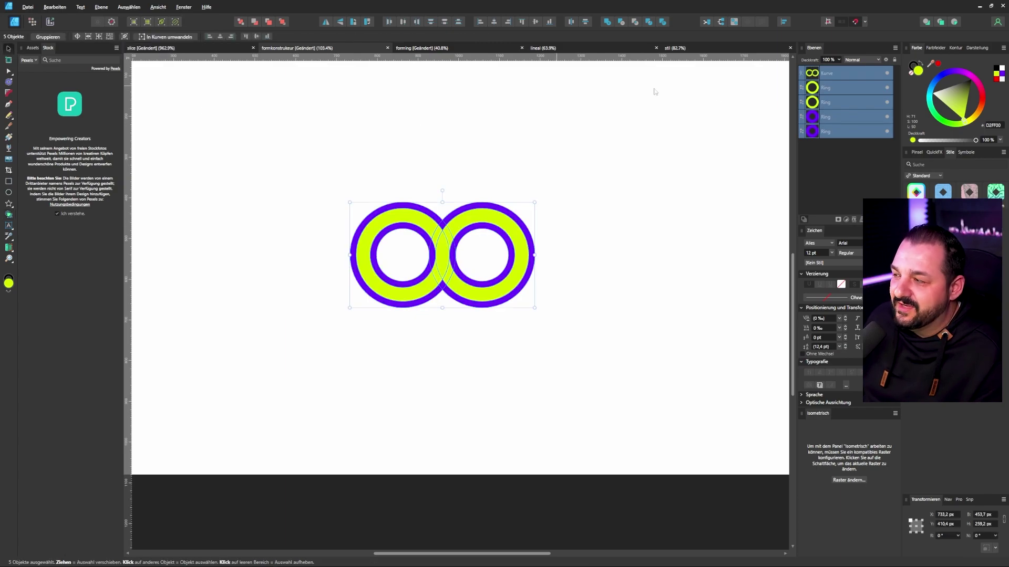
click(843, 76)
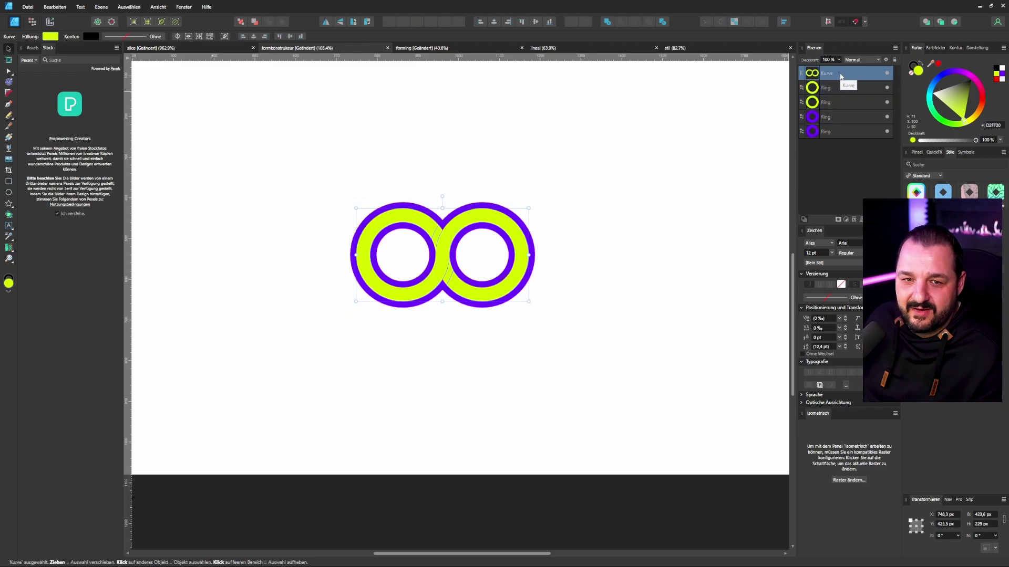
drag(484, 209, 484, 100)
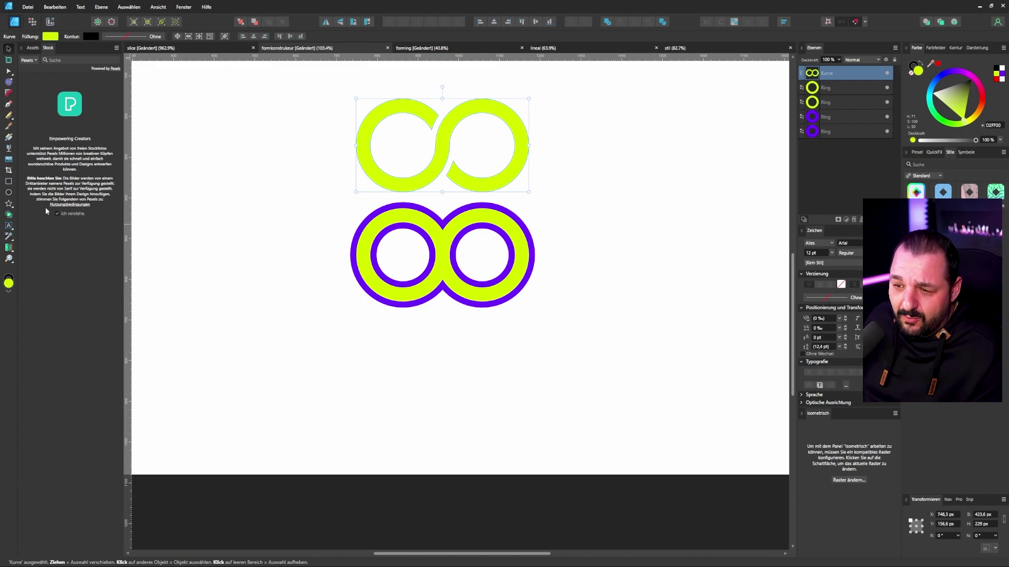
key(b)
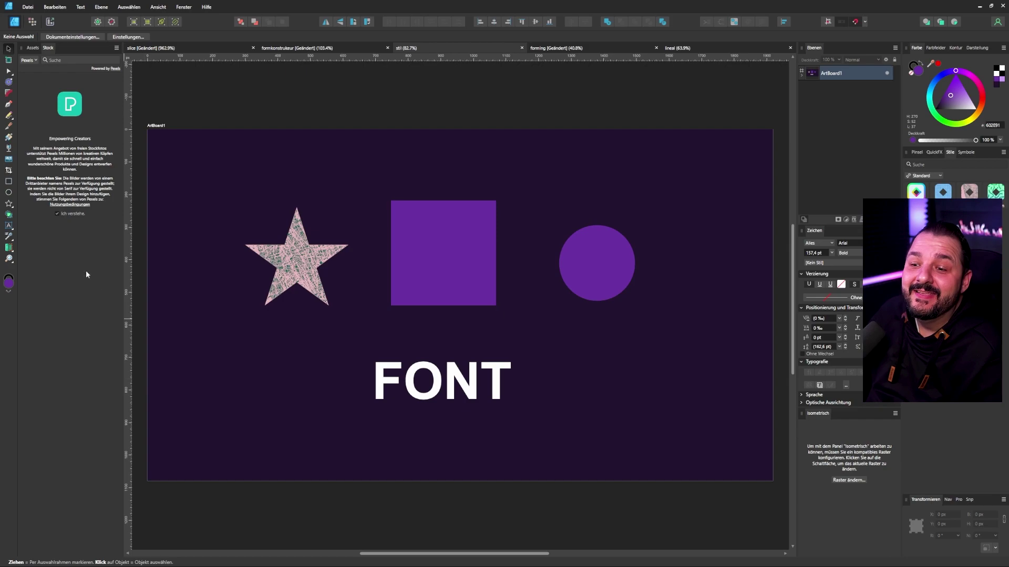
Copy the star's scratchy pink texture onto the square, circle and FONT text with the Style Picker.
click(9, 237)
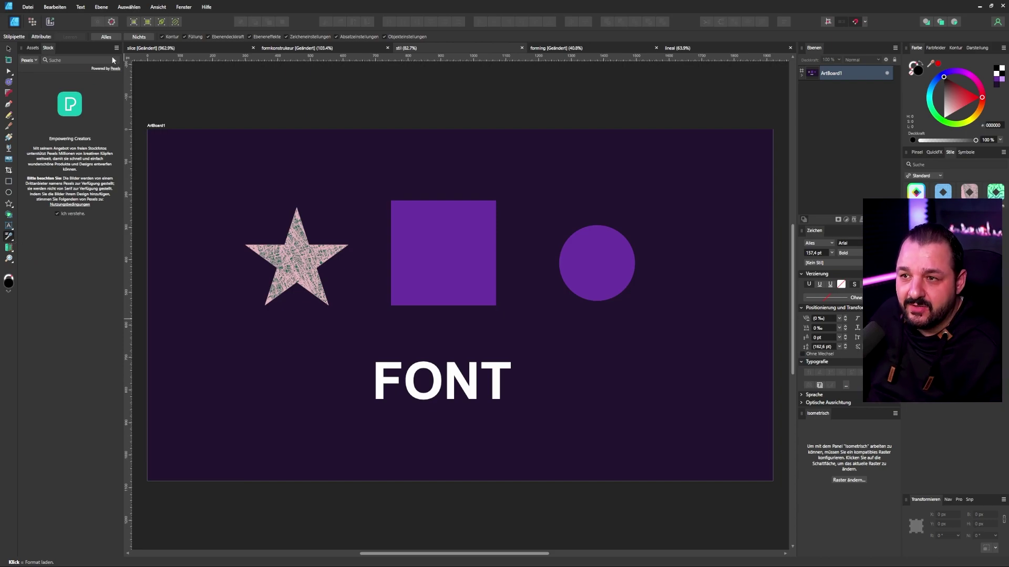
click(55, 7)
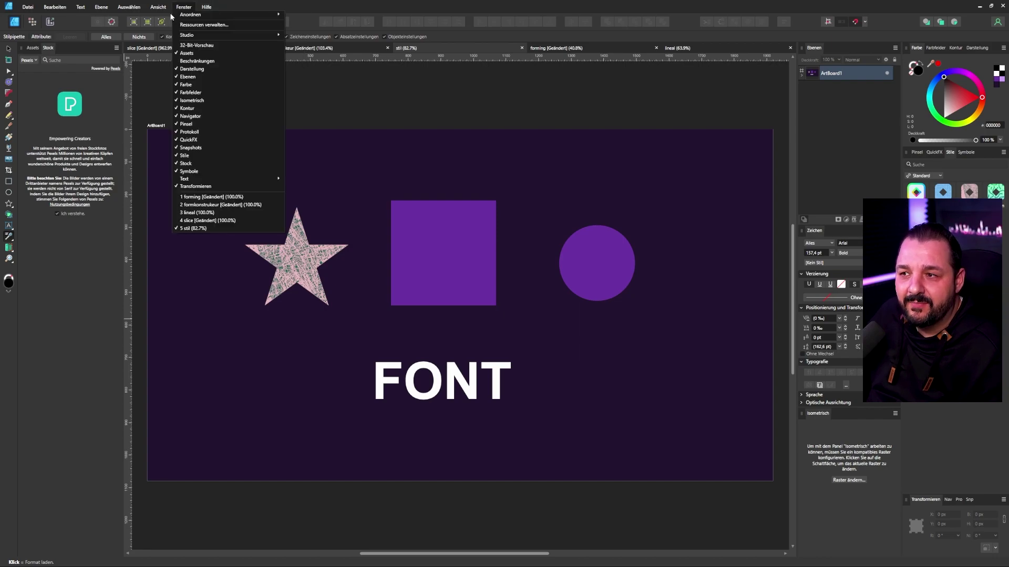
click(83, 257)
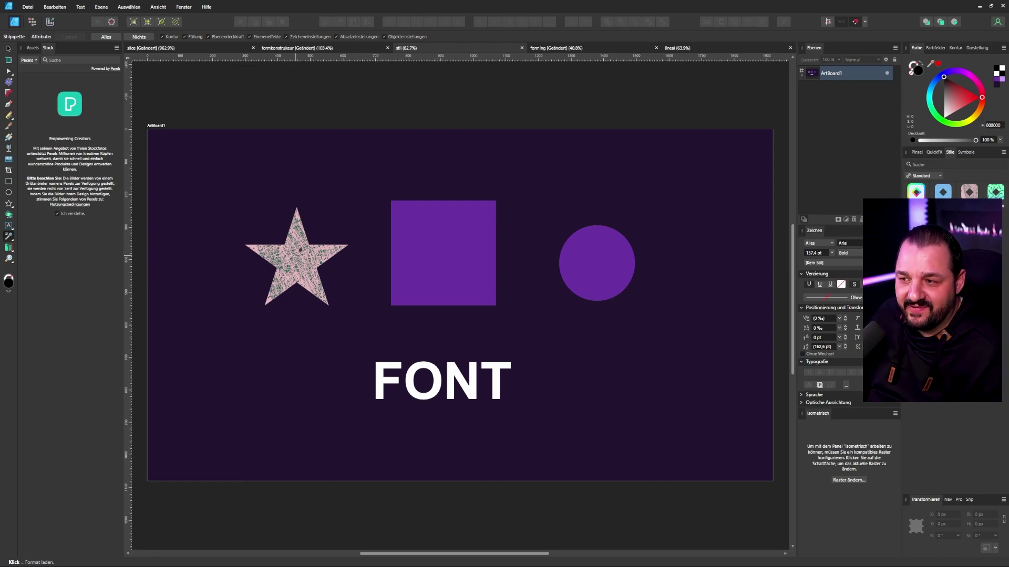
click(291, 249)
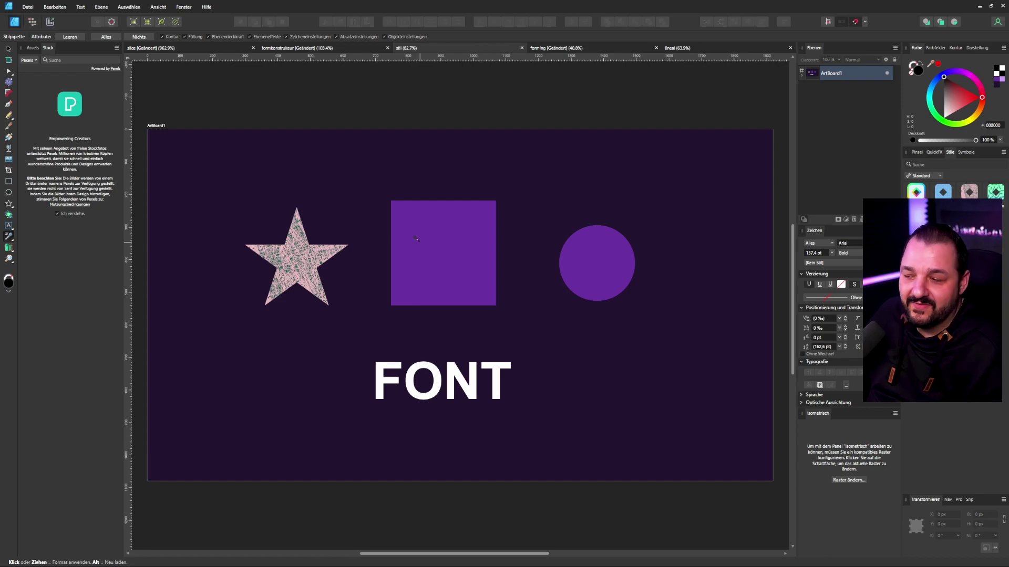
click(416, 238)
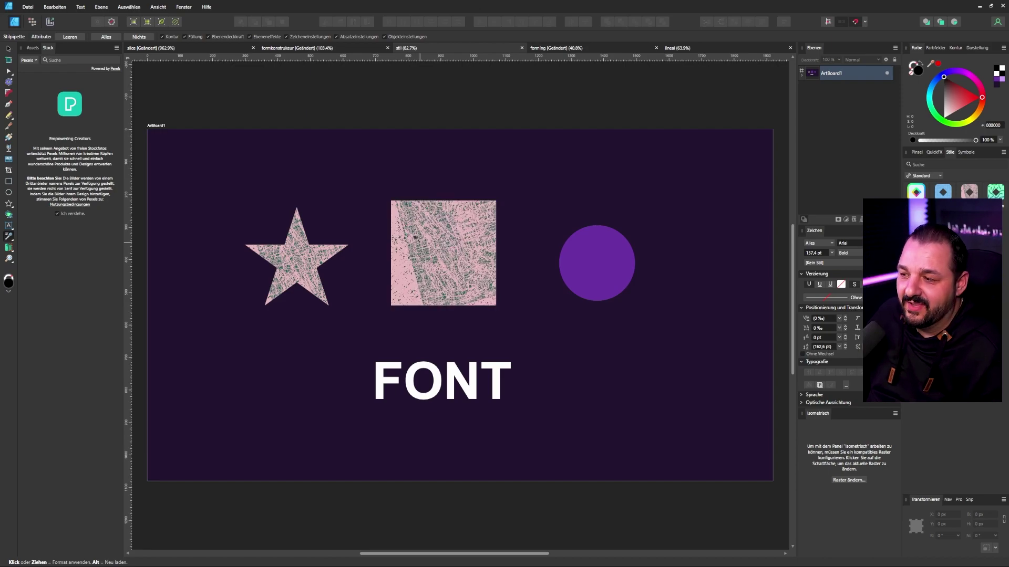
click(595, 257)
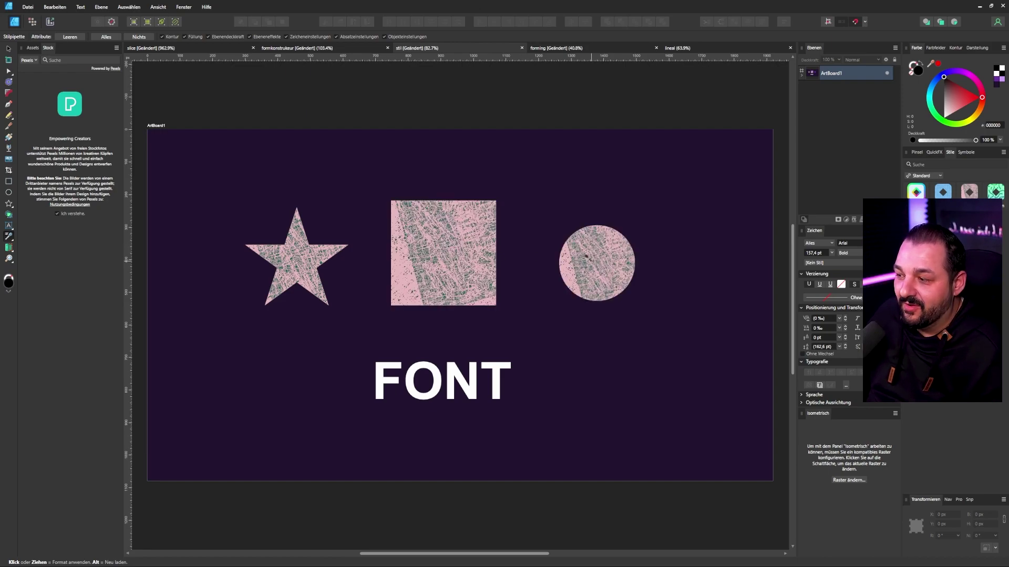
click(447, 369)
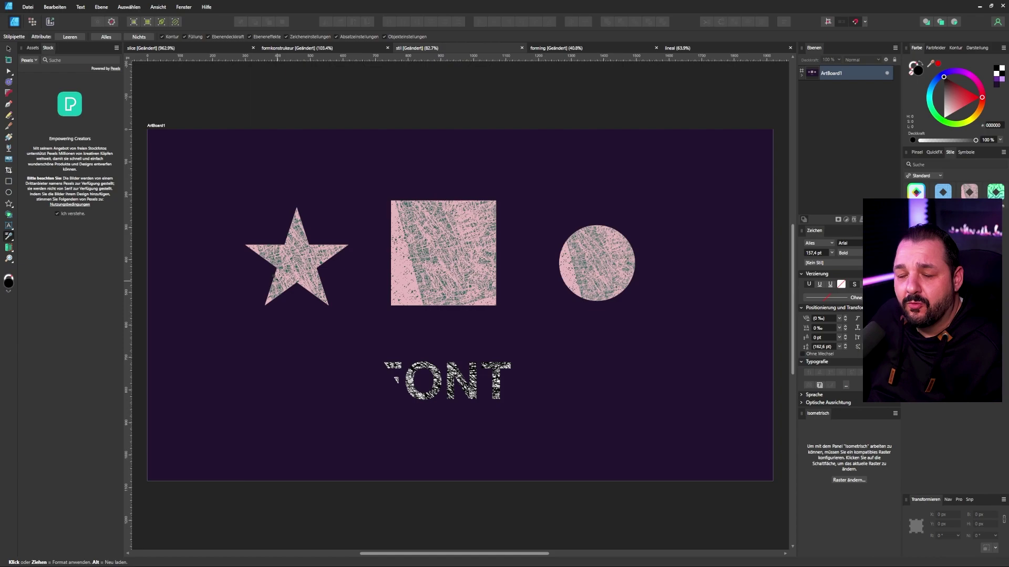
click(70, 36)
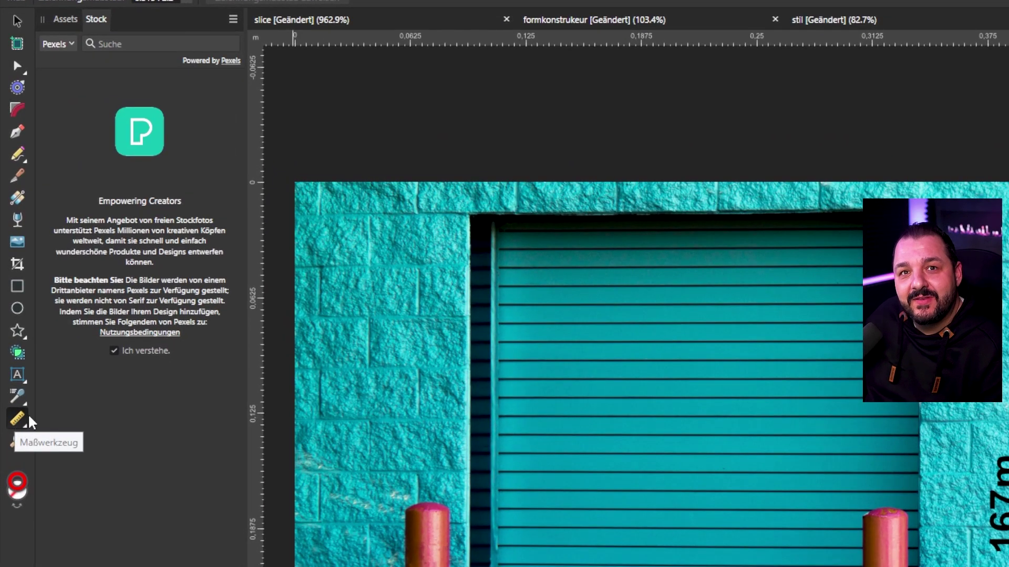
Measure the width along the roller door's top edge, then select the Area Tool.
click(24, 428)
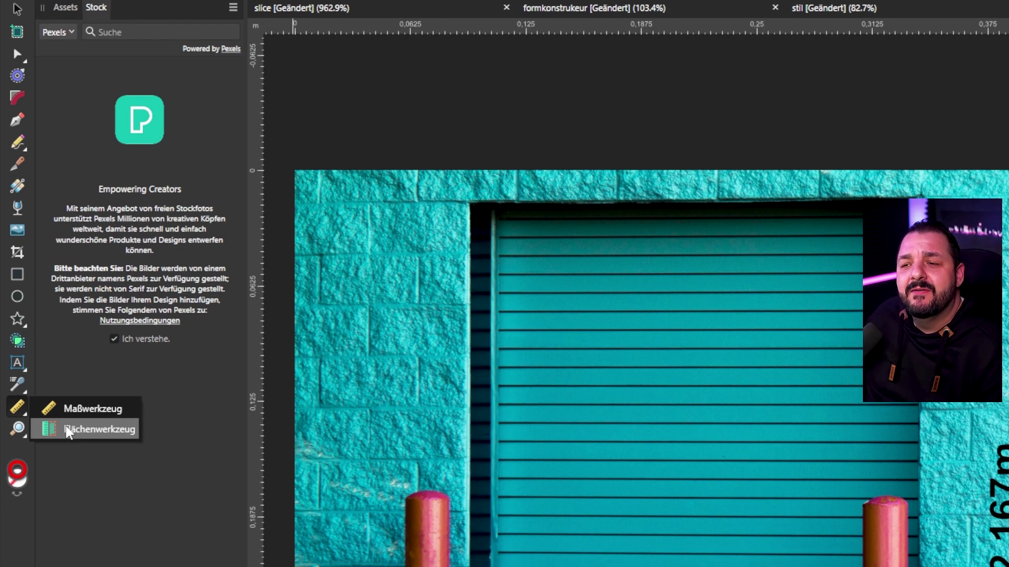
click(73, 409)
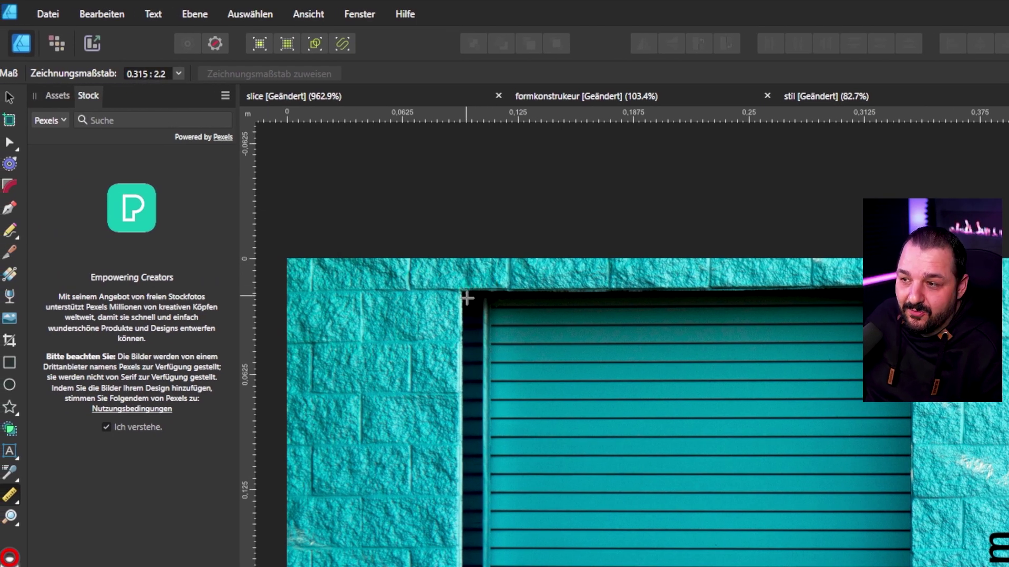
mouse_move(484, 296)
mouse_down()
mouse_move(883, 296)
mouse_move(871, 294)
mouse_up()
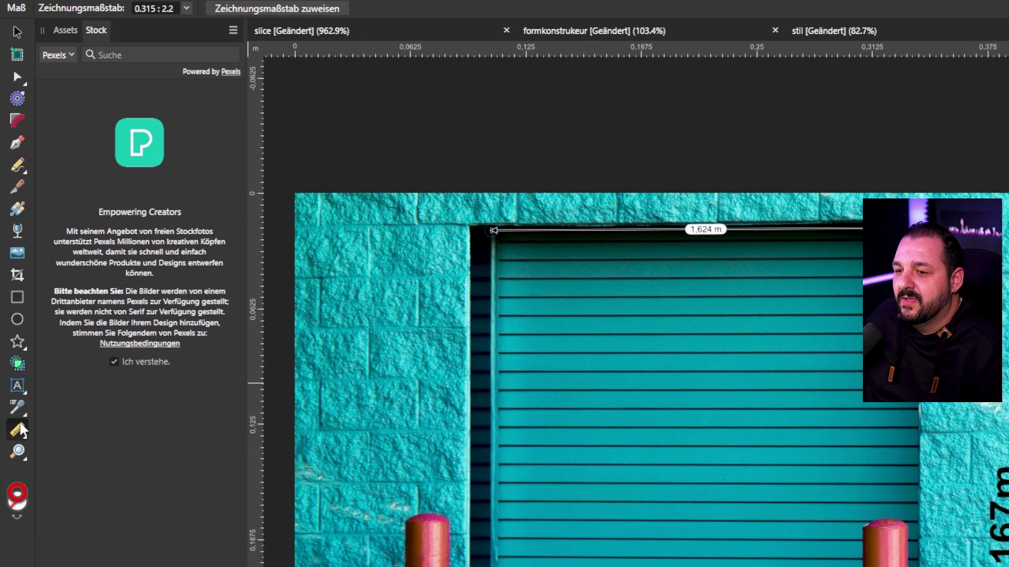
click(20, 430)
click(58, 452)
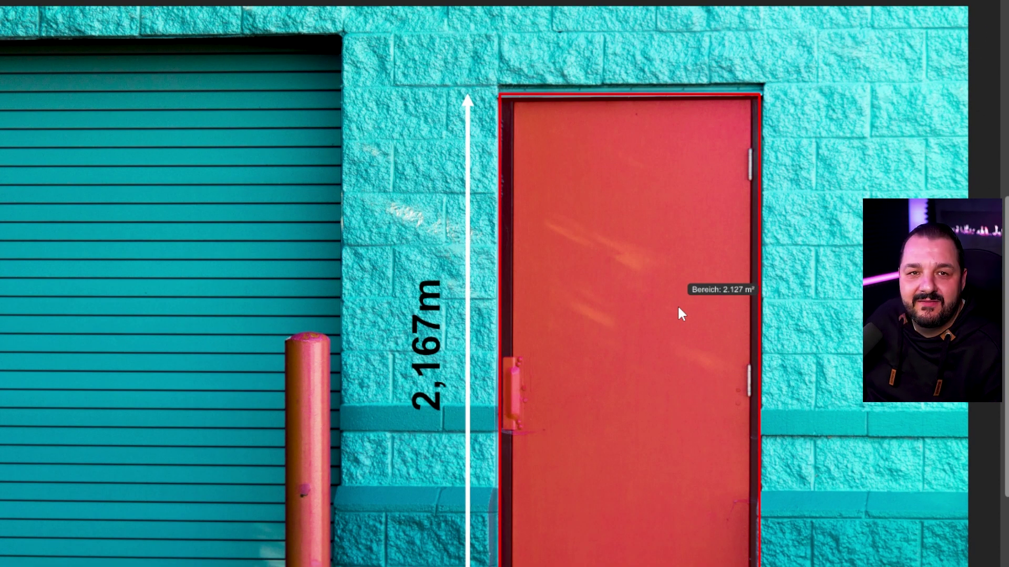
Measure the red door's area, about 2.127 m², with the Area Tool.
click(679, 309)
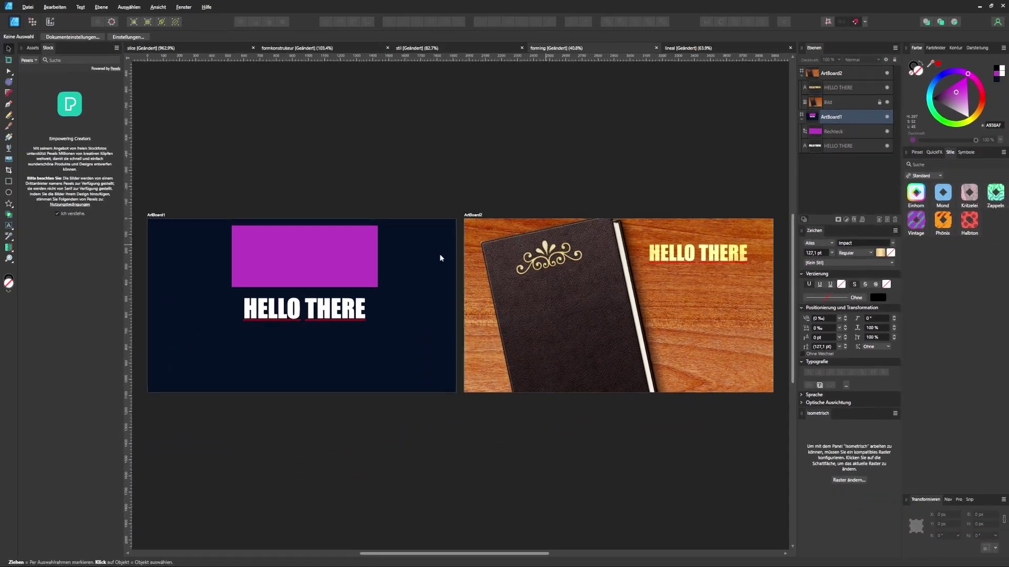
Wrap the purple rectangle in a Bogen - Vertikal (vertical arc) warp group.
click(280, 248)
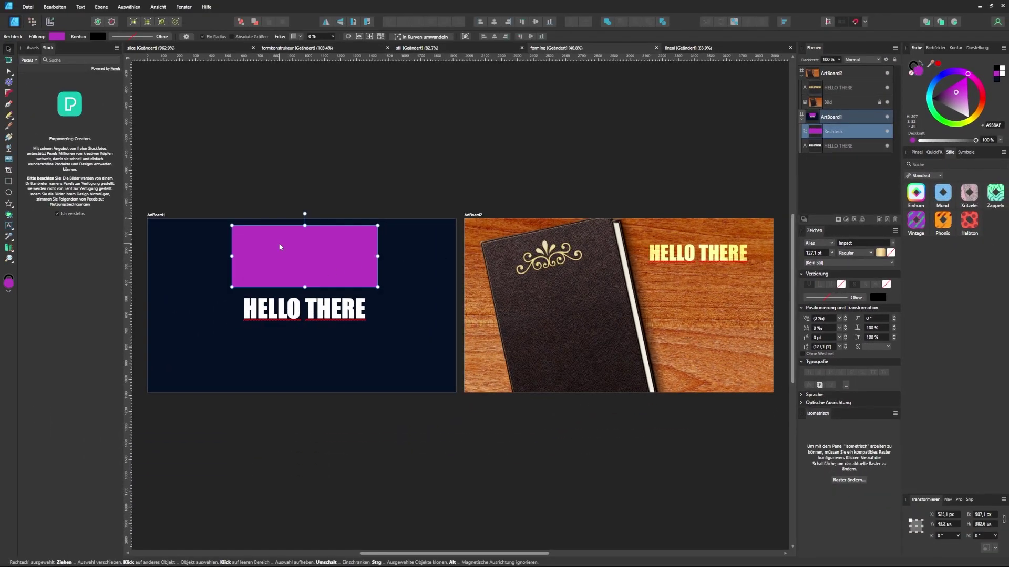
click(273, 310)
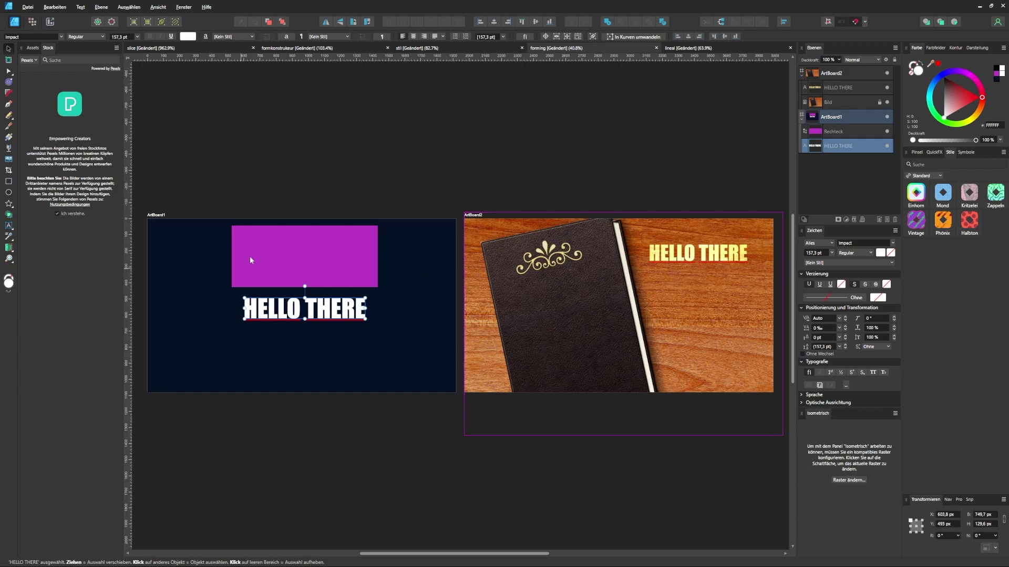
click(277, 261)
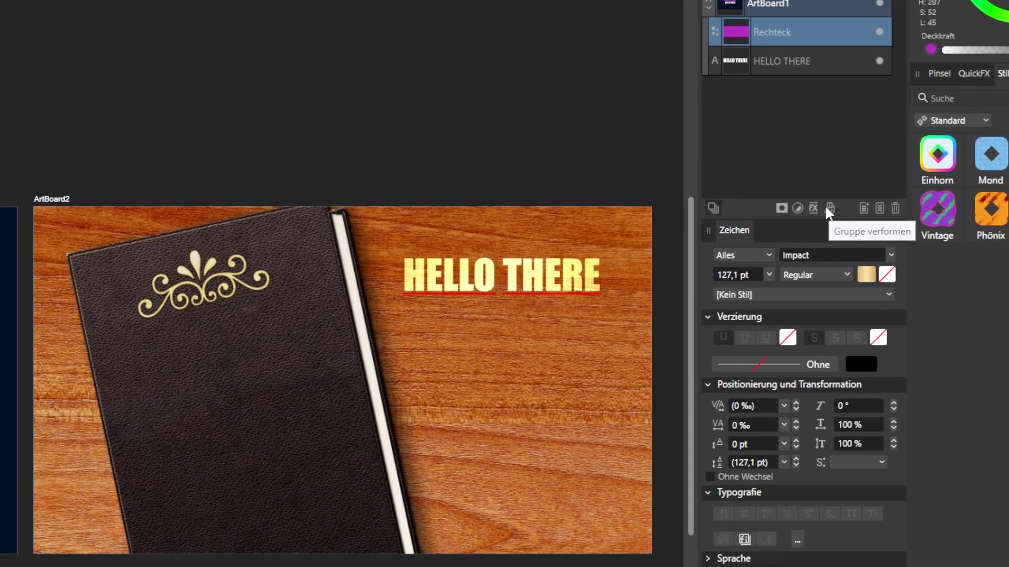
click(862, 220)
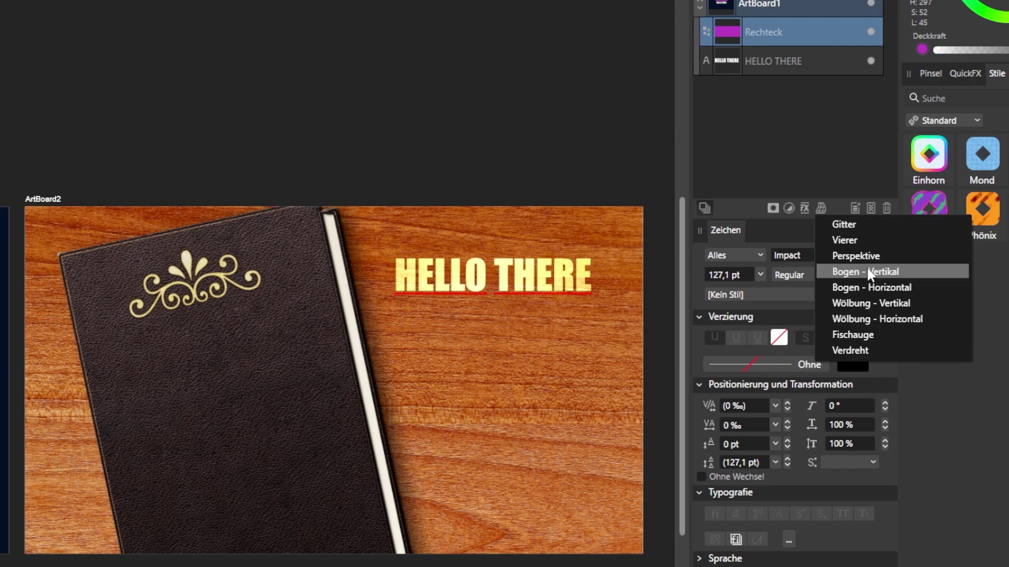
click(867, 269)
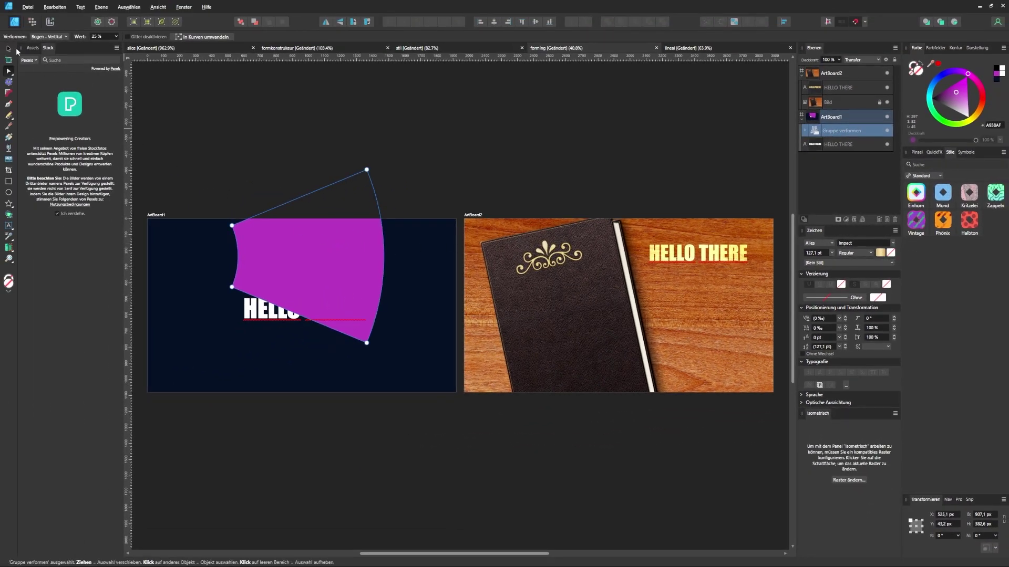
Move the warped shape down and right on ArtBoard1 and show its warp handles.
click(9, 48)
drag(259, 235, 291, 276)
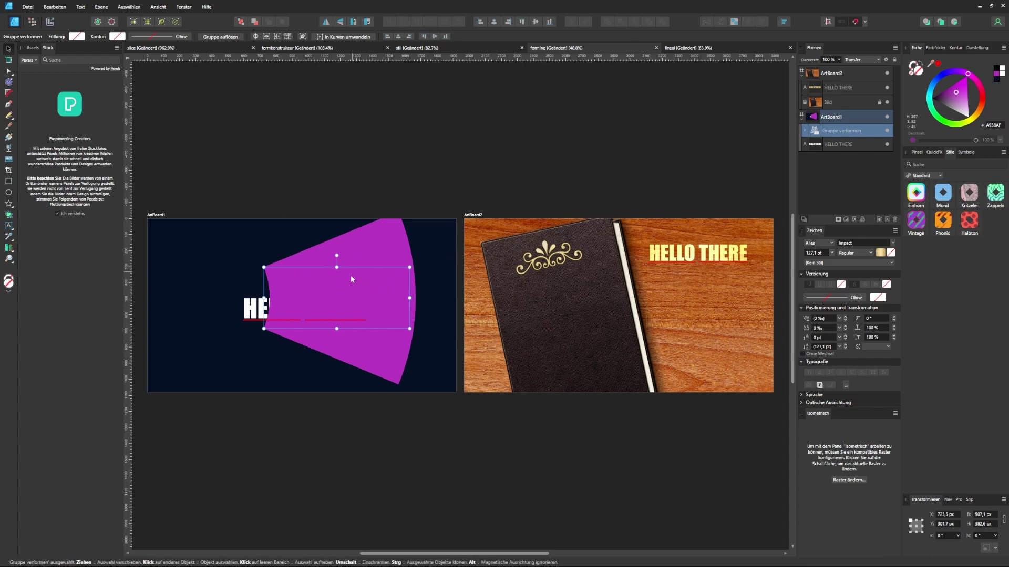
click(818, 136)
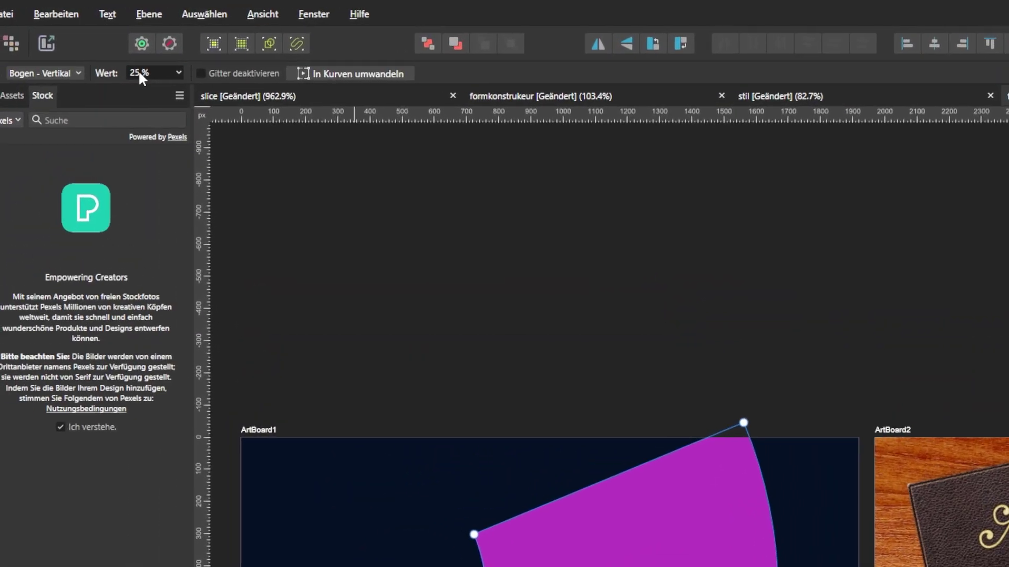
Toggle the arc warp to compare before and after, then lower its Wert to flatten the bend.
click(238, 73)
click(237, 70)
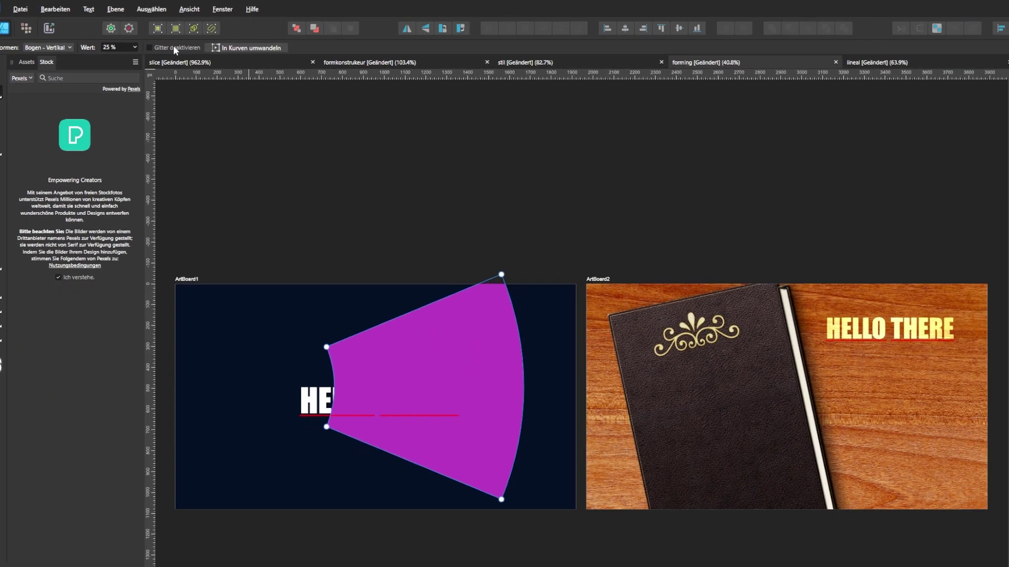
click(238, 71)
click(146, 37)
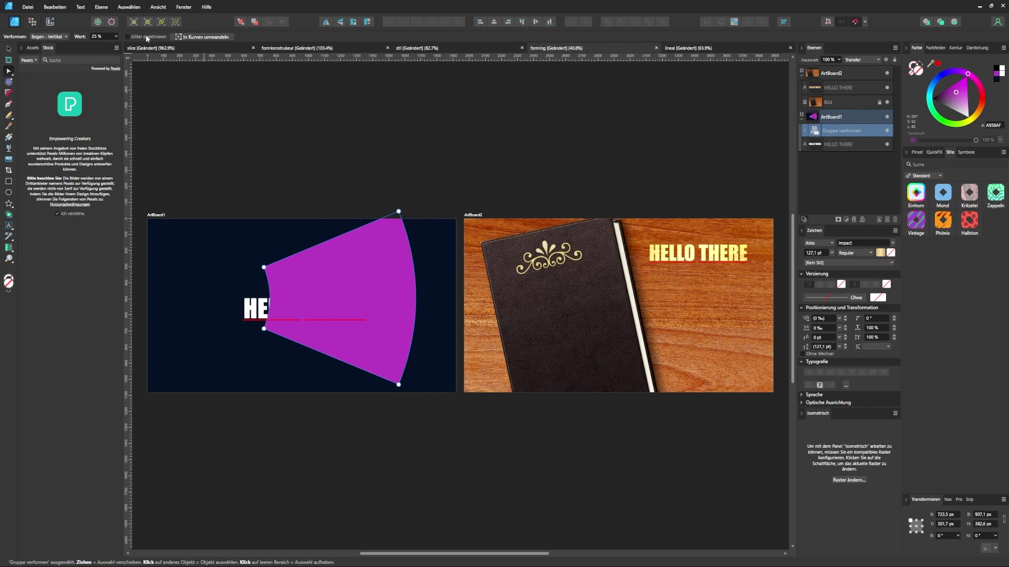
click(146, 35)
click(146, 35)
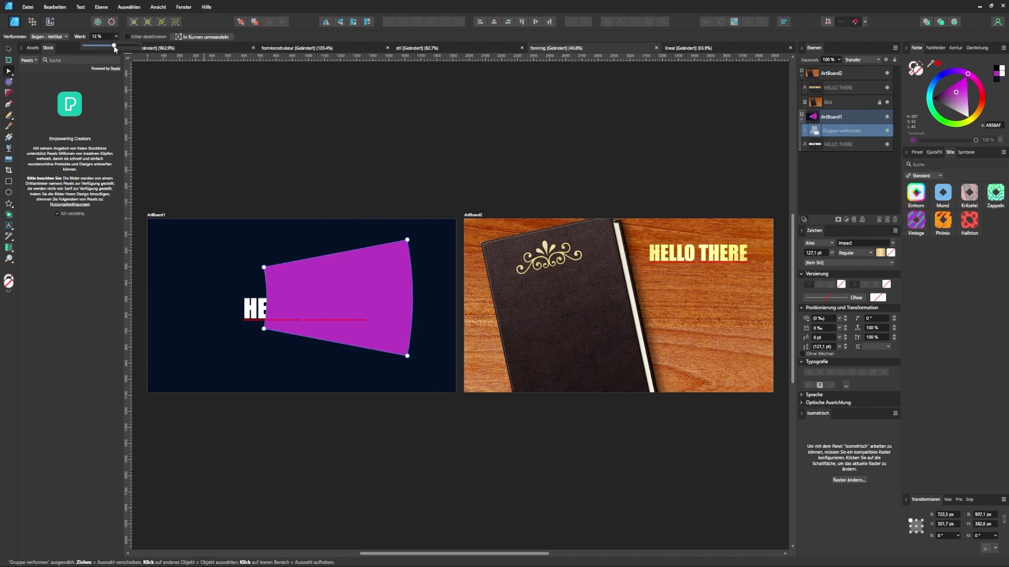
drag(117, 37, 116, 48)
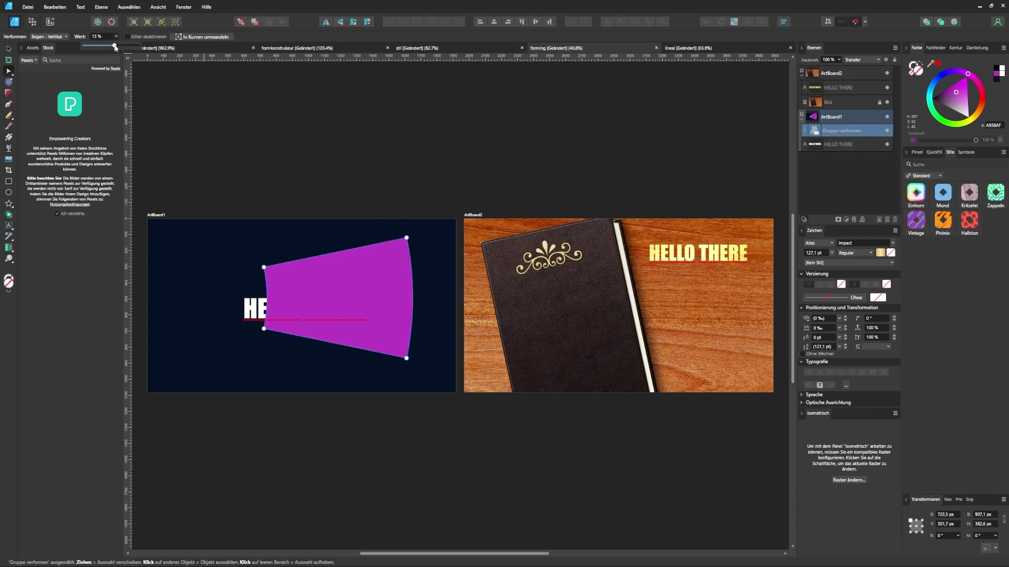
Curve the magenta shape's top and bottom edges by dragging the mesh warp's corner handles.
click(407, 238)
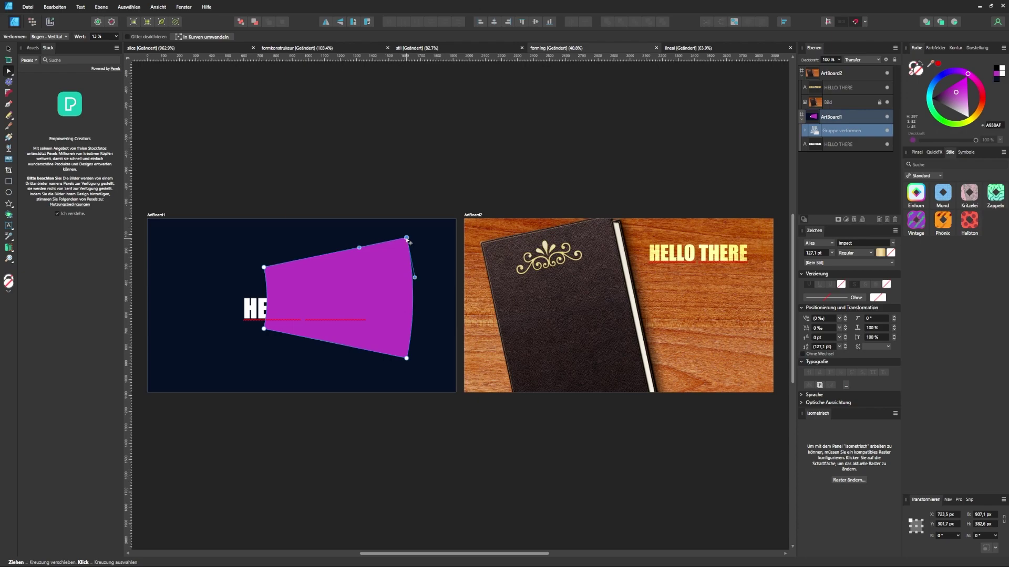
drag(360, 248, 363, 258)
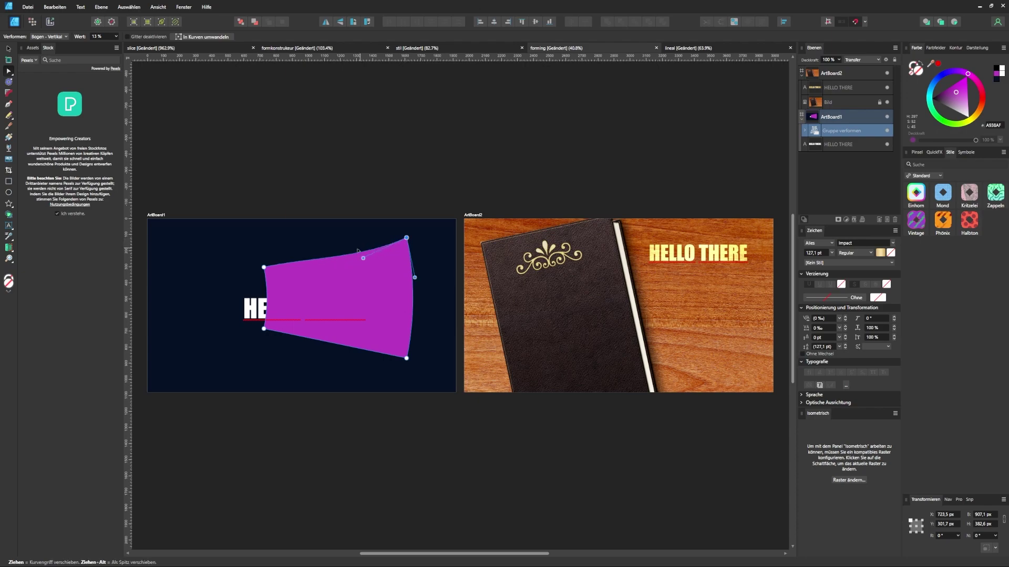
click(405, 359)
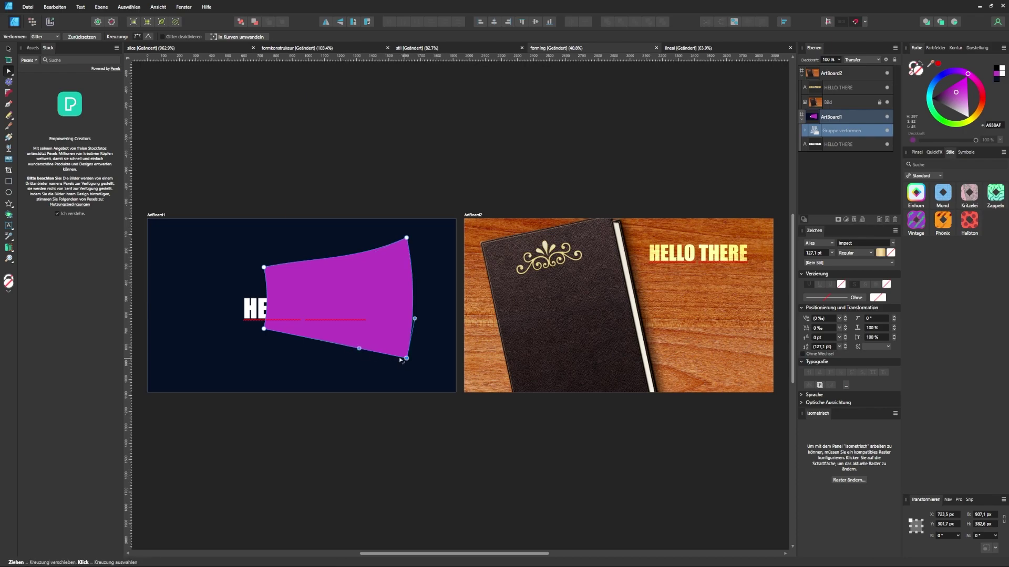
drag(359, 348, 363, 319)
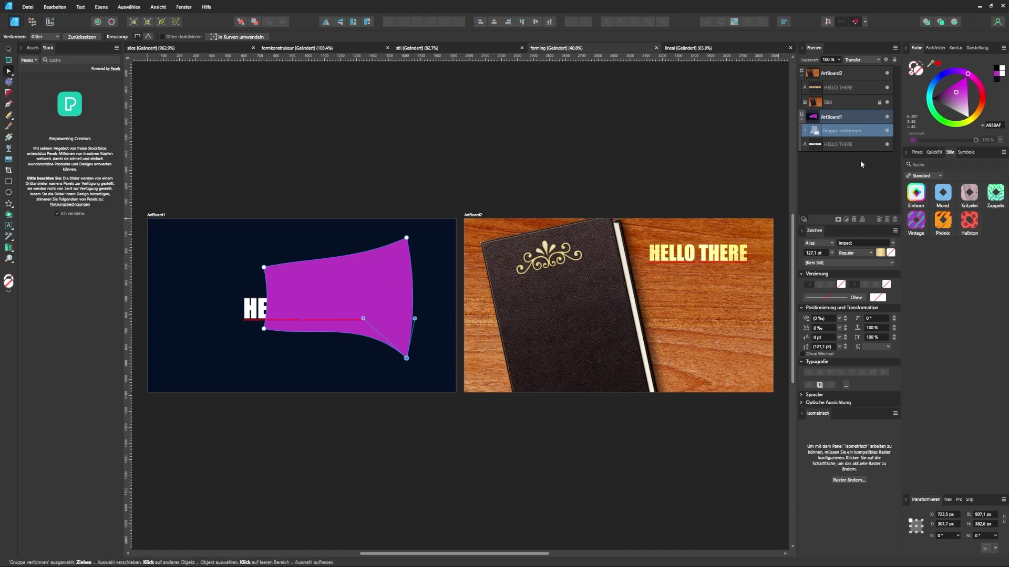
click(805, 133)
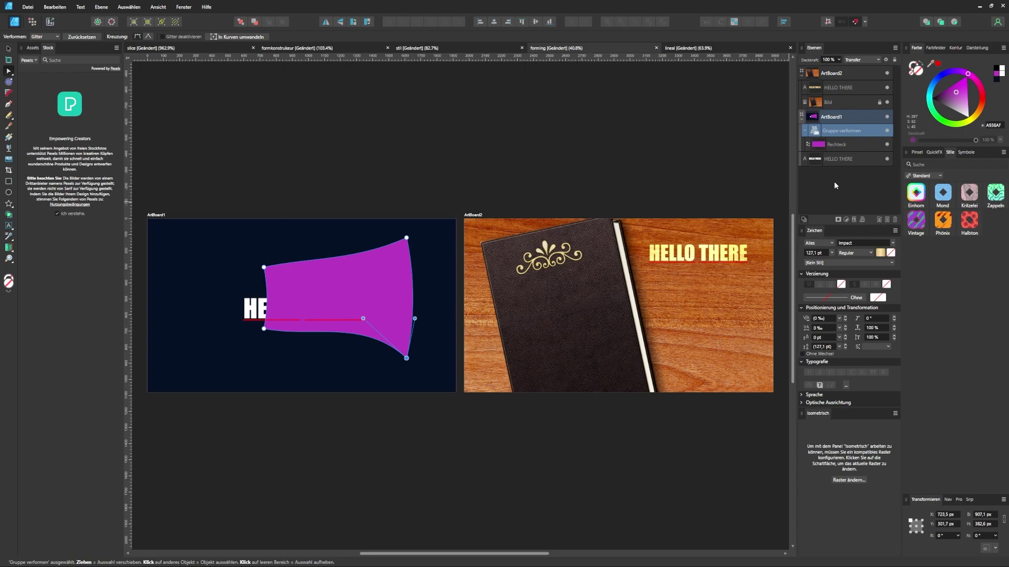
Move the HELLO THERE layer into 'Gruppe verformen' and position it on the magenta shape.
click(833, 161)
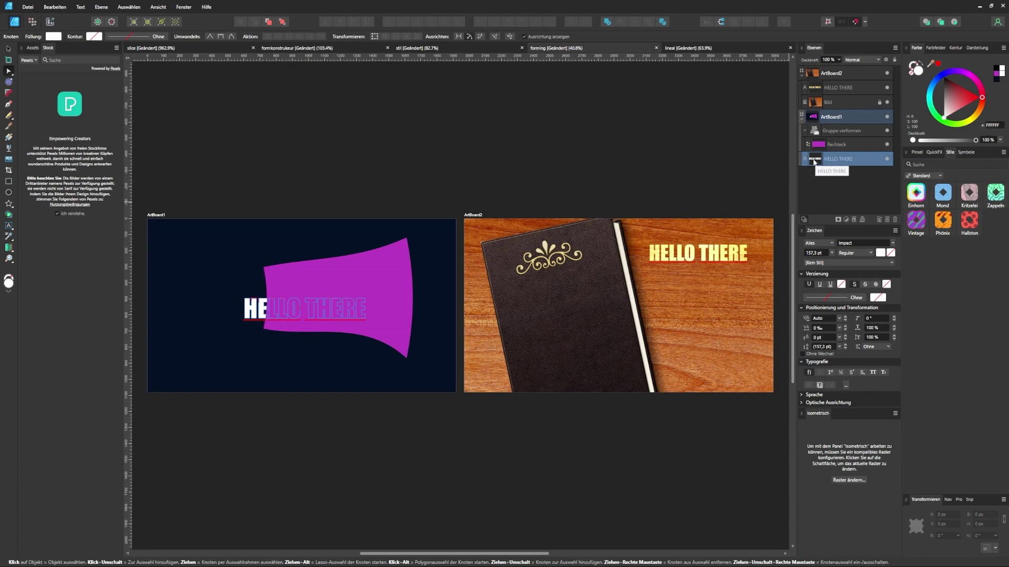
drag(814, 161, 828, 133)
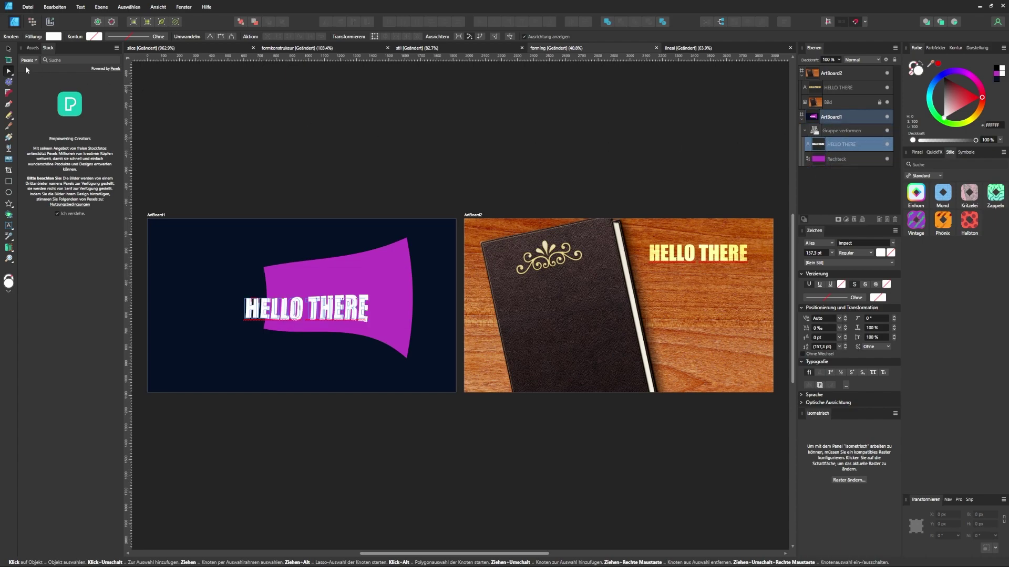
click(5, 49)
mouse_move(316, 310)
mouse_down()
mouse_move(359, 277)
mouse_move(340, 291)
mouse_up()
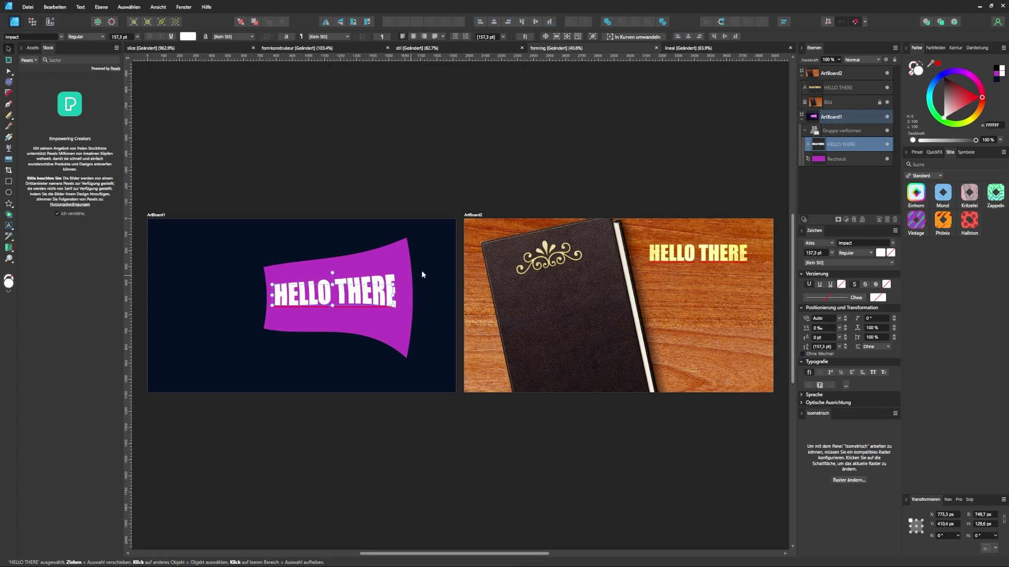
click(532, 272)
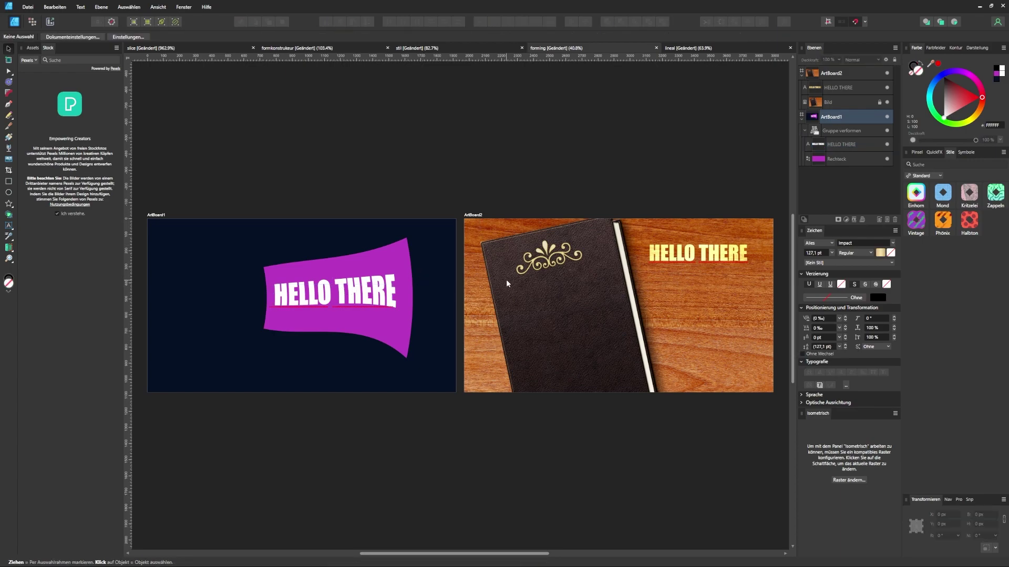
Draw a pure red rectangle over the book cover at about 71% opacity.
scroll(502, 292, down, 3)
scroll(525, 308, up, 4)
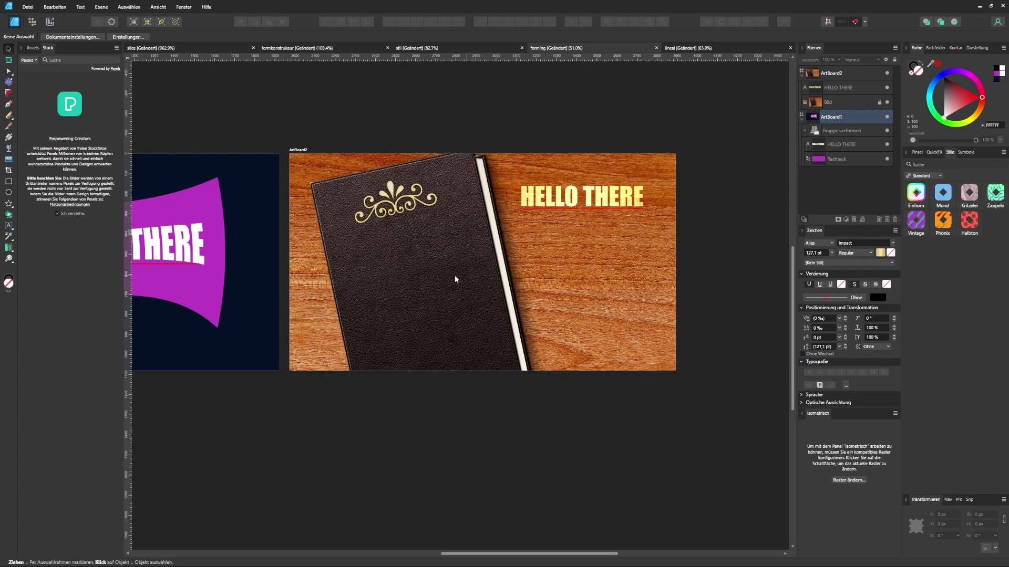
click(822, 104)
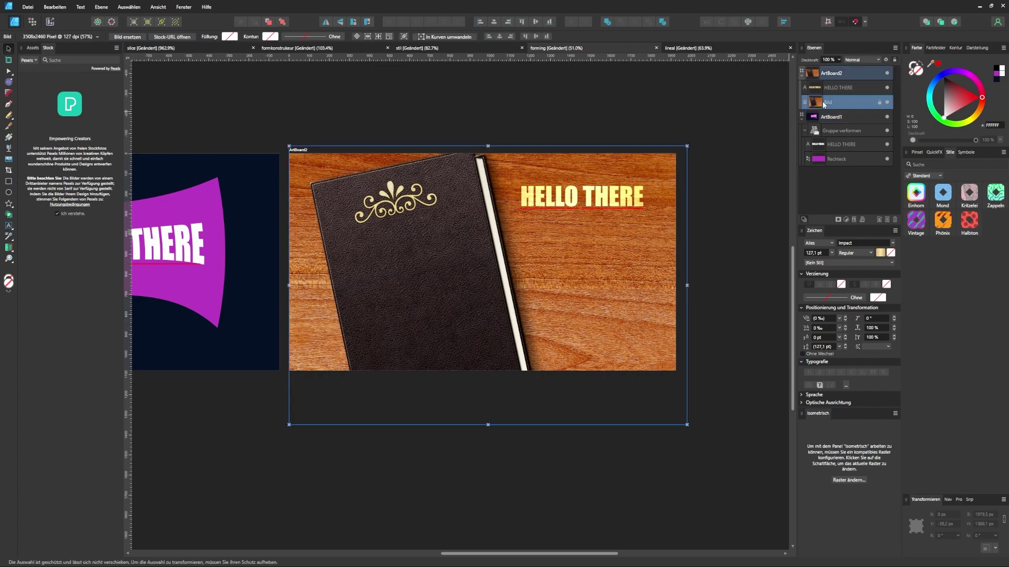
click(11, 181)
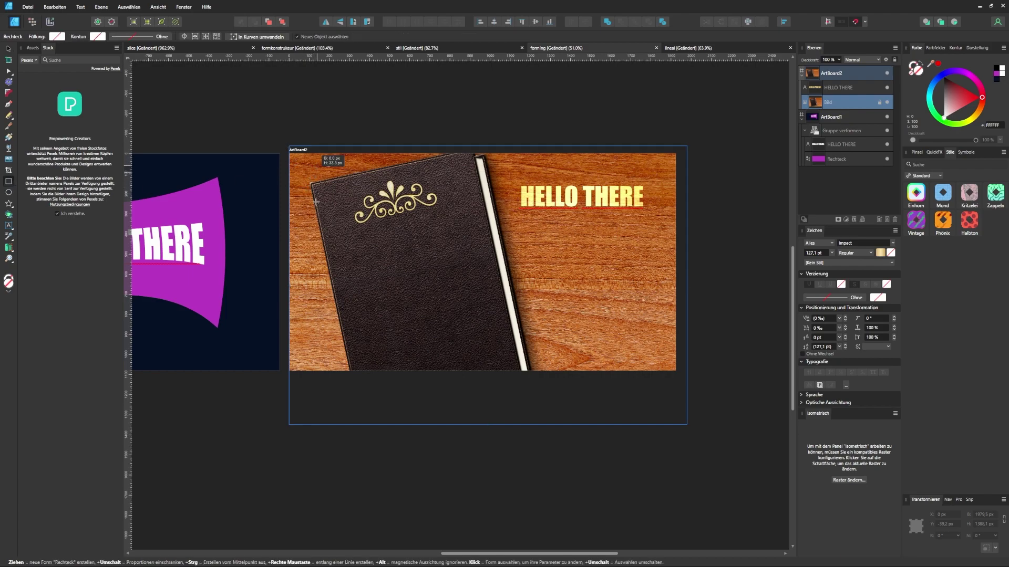
drag(317, 165, 440, 371)
drag(944, 87, 980, 97)
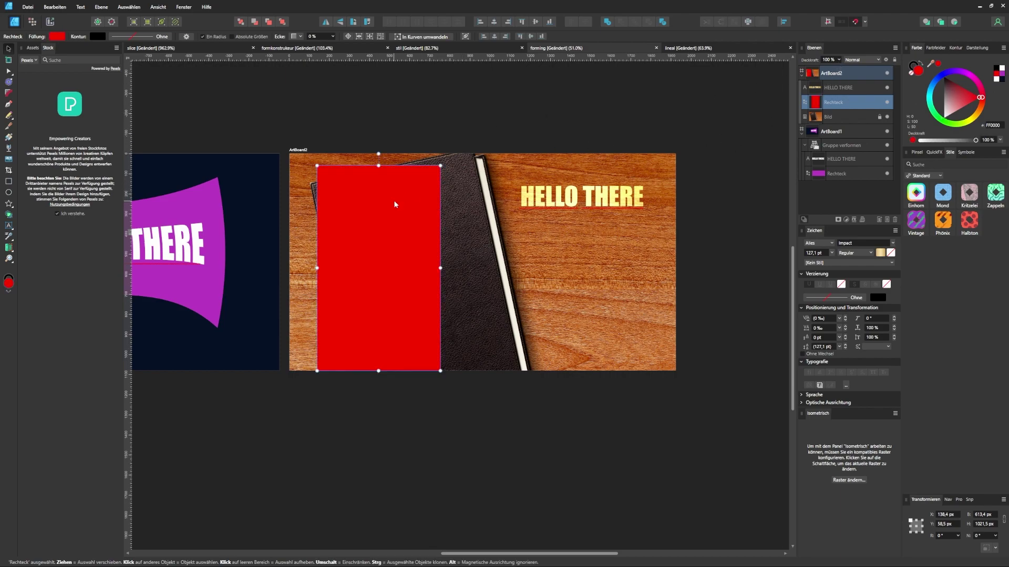
click(839, 60)
drag(825, 71, 824, 71)
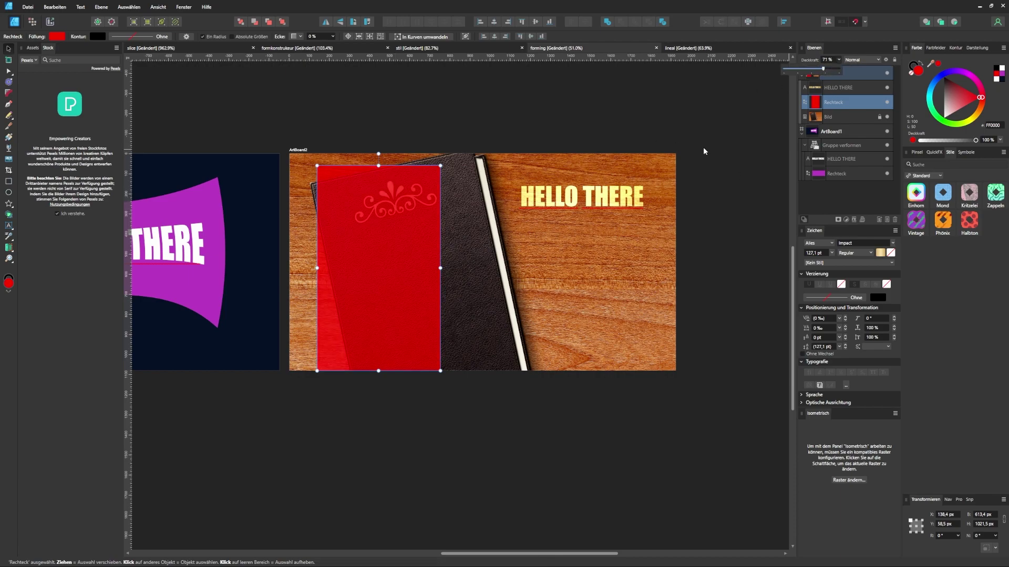
Apply a Vierer four-corner warp and drag its corners to match the book cover.
click(861, 218)
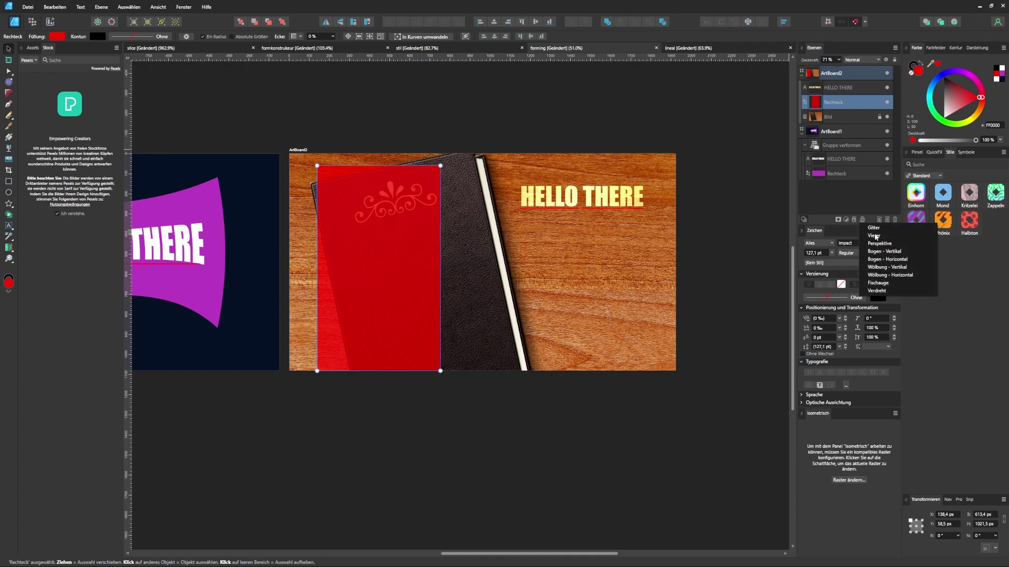
click(876, 237)
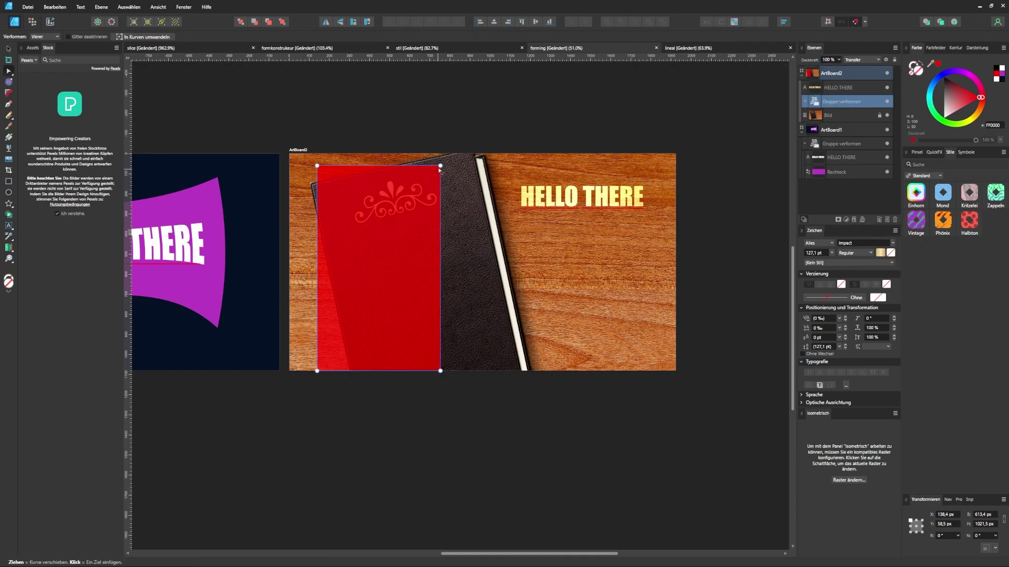
drag(440, 166, 472, 149)
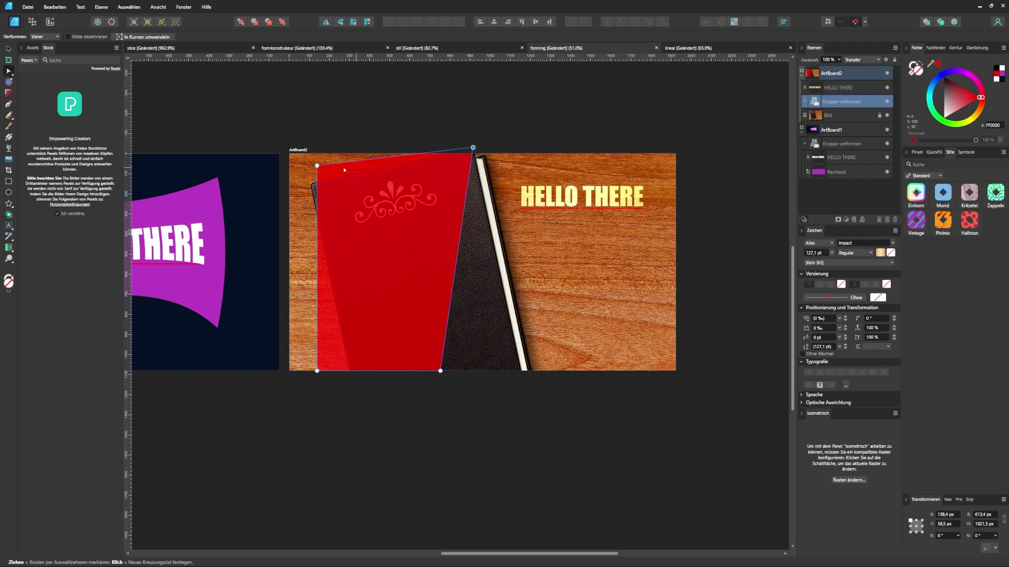
drag(317, 166, 312, 184)
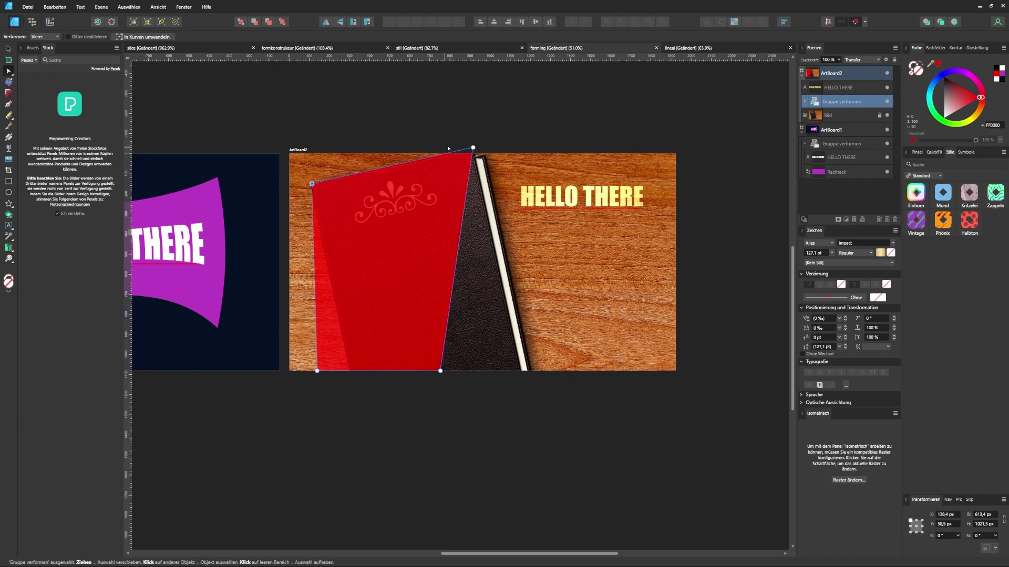
drag(473, 148, 477, 149)
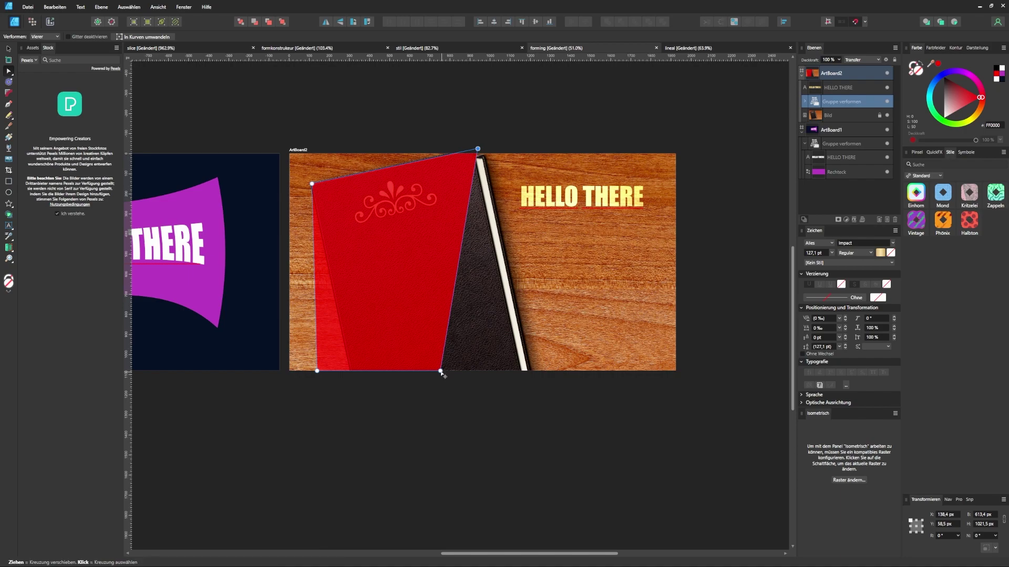
drag(441, 371, 526, 397)
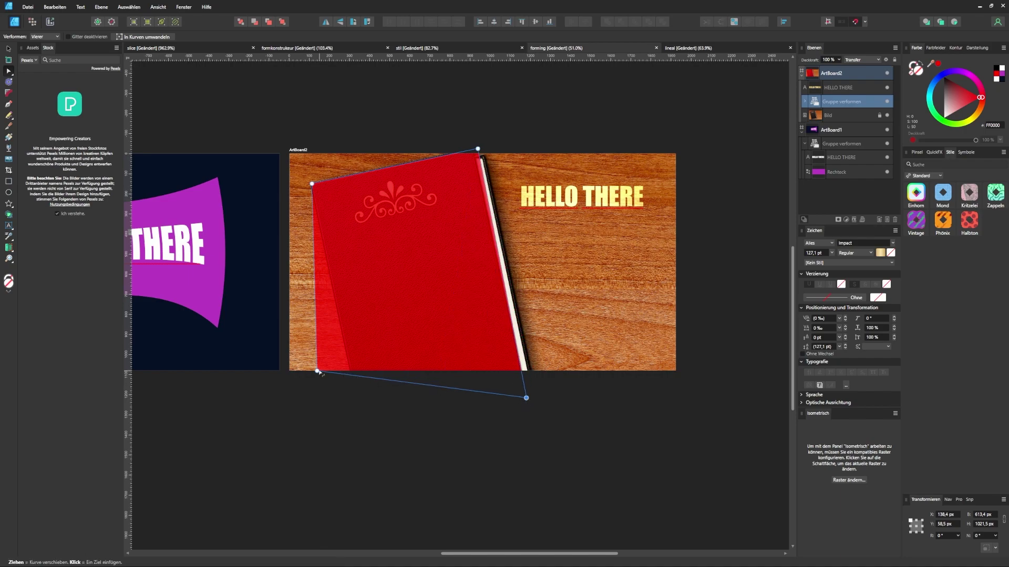
drag(317, 371, 355, 415)
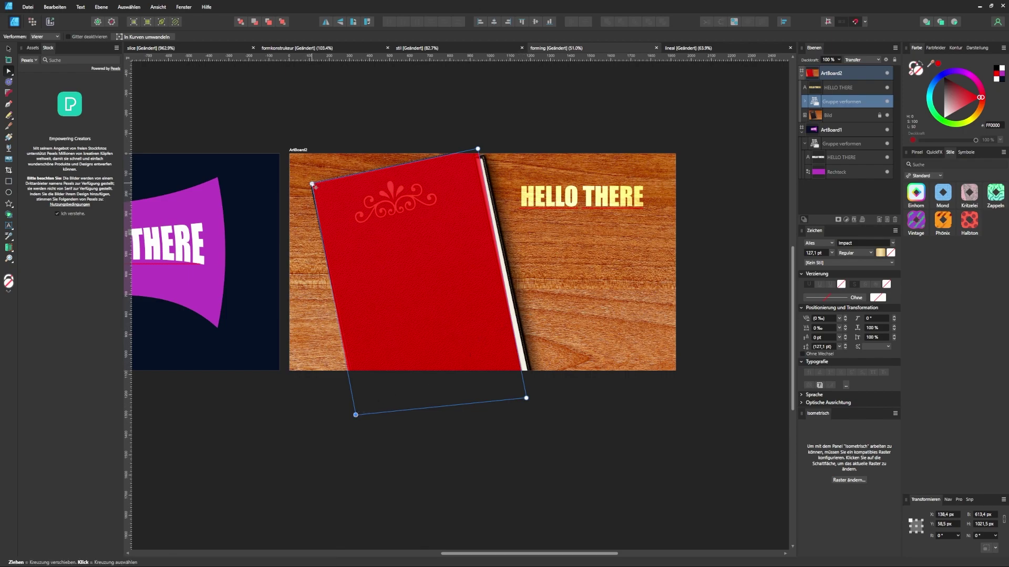
drag(478, 149, 475, 148)
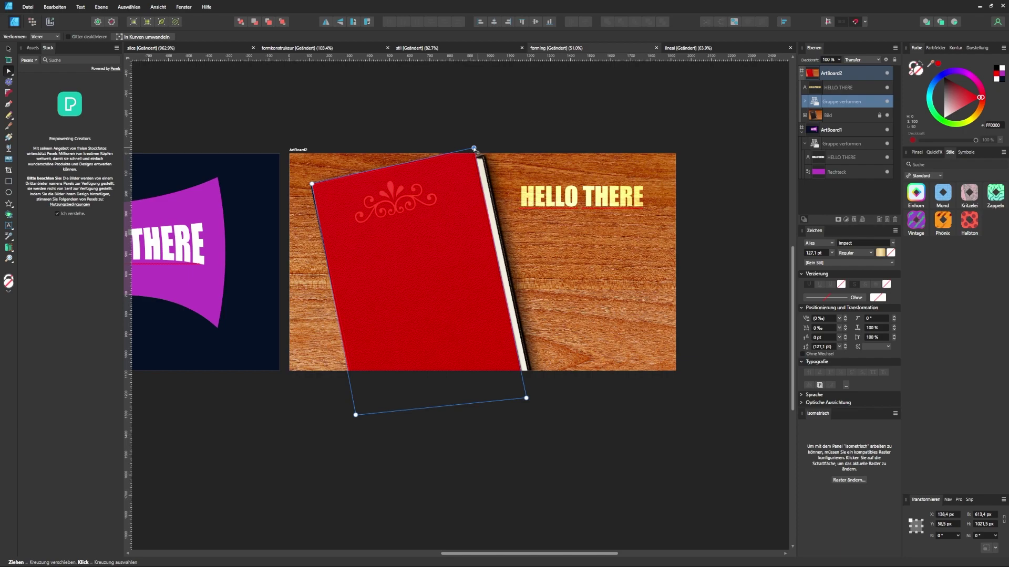
drag(312, 183, 309, 184)
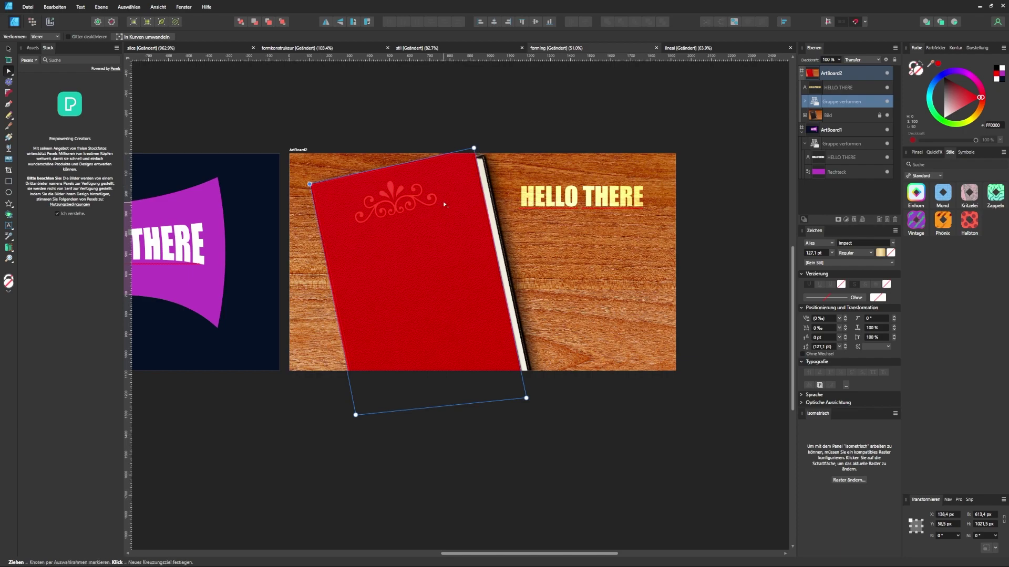
Move HELLO THERE into the cover's warp group, place it on the red cover, and shrink it.
click(830, 88)
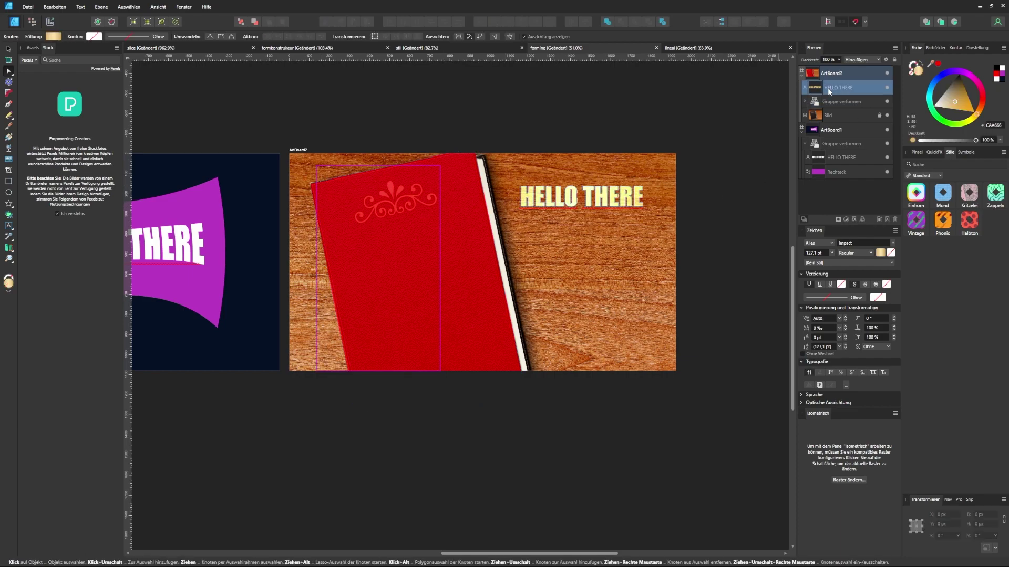
click(804, 101)
drag(822, 101, 827, 108)
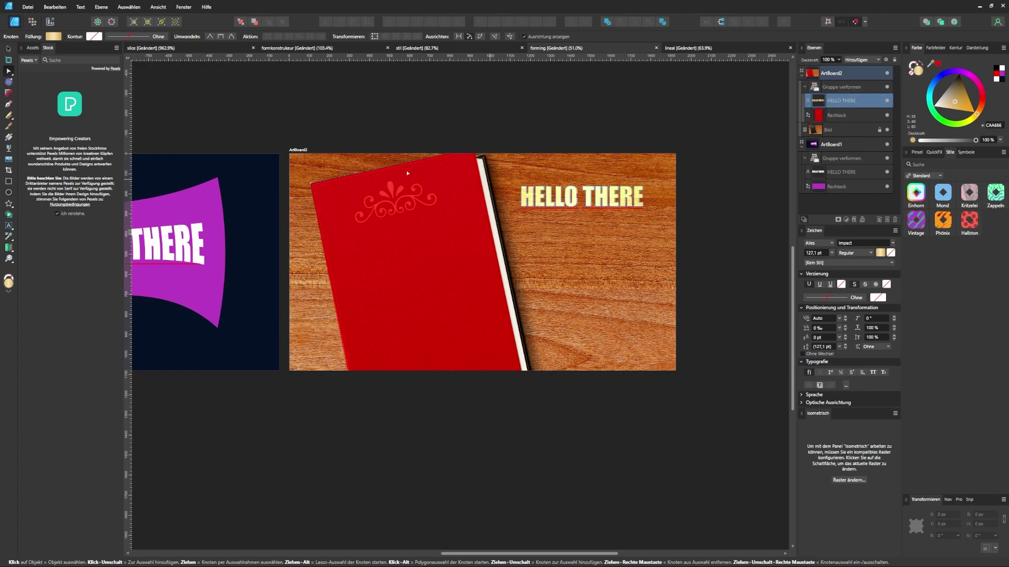
key(v)
drag(547, 206, 361, 248)
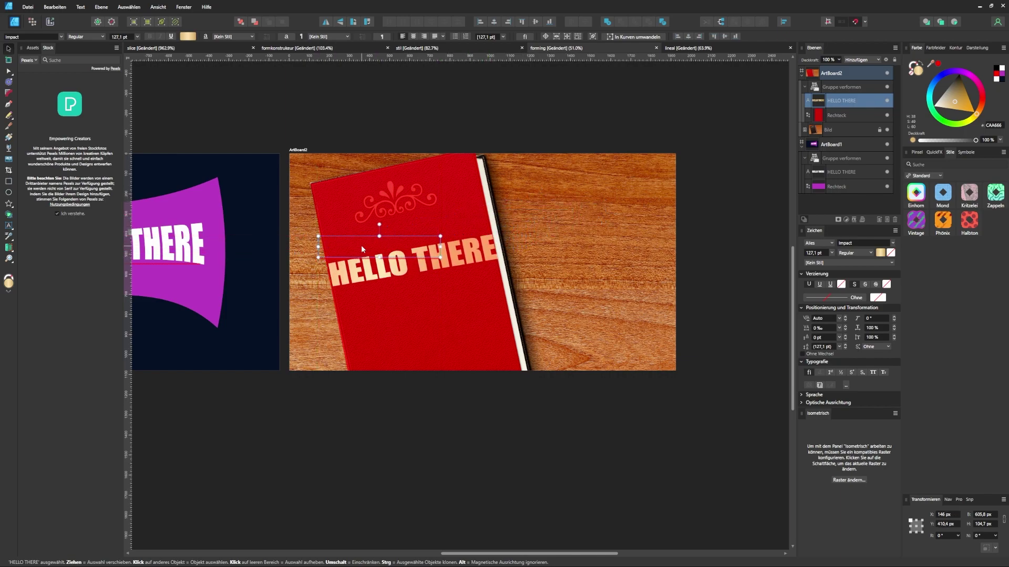
drag(440, 236, 381, 254)
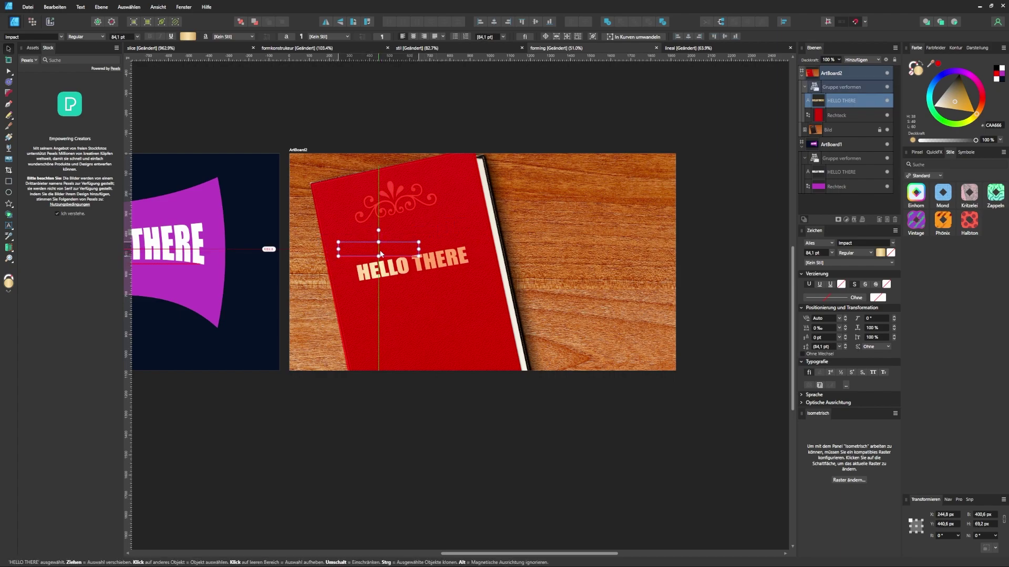
click(537, 117)
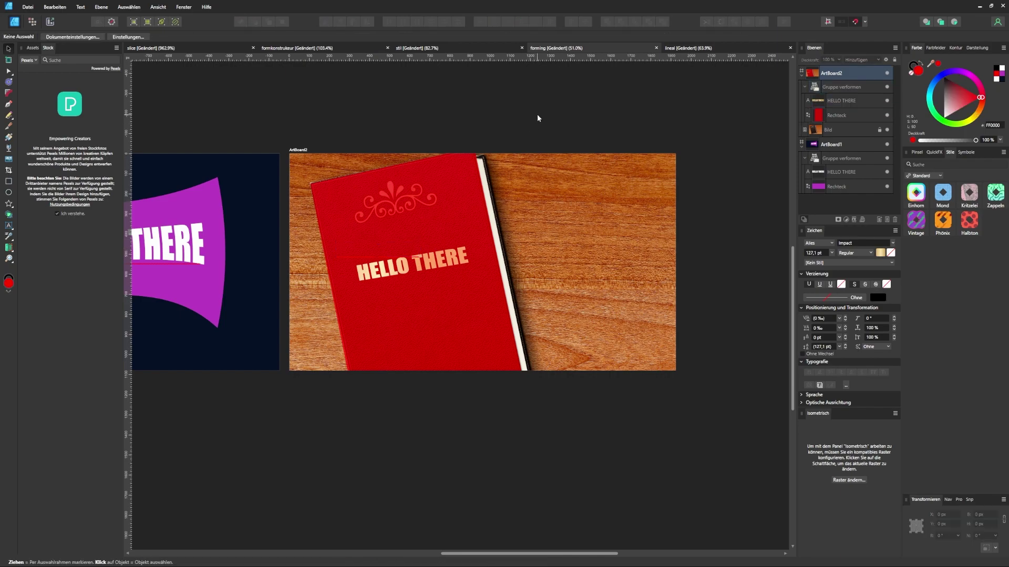
Draw a white-filled star beside the book.
click(9, 204)
drag(534, 188, 596, 273)
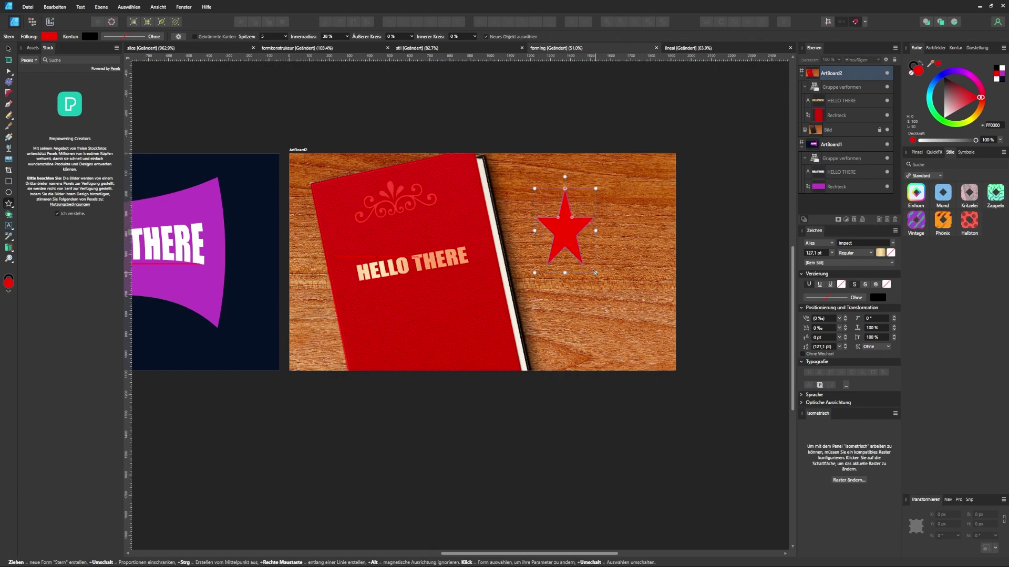
drag(964, 101, 944, 78)
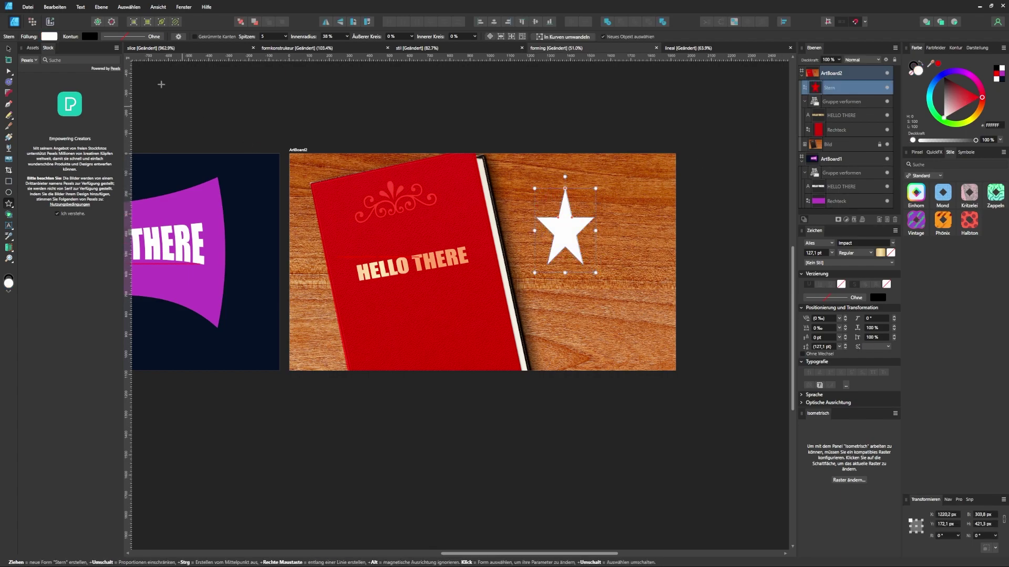
Put the star in the warp group on the lower cover, then enable Gitter deaktivieren.
key(v)
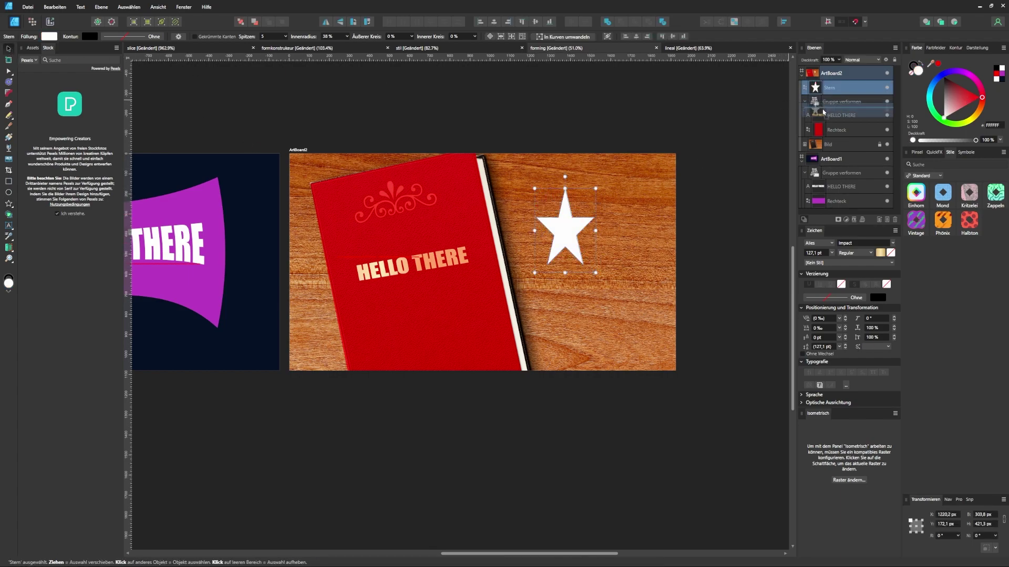
drag(822, 90, 841, 101)
mouse_move(569, 229)
mouse_down()
mouse_move(504, 290)
mouse_move(389, 305)
mouse_up()
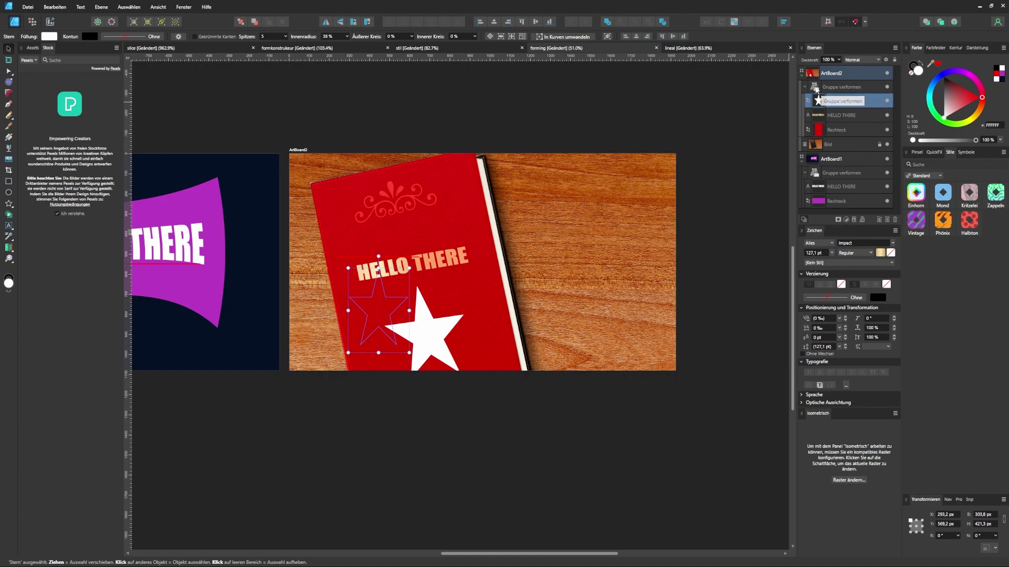
click(835, 87)
click(75, 36)
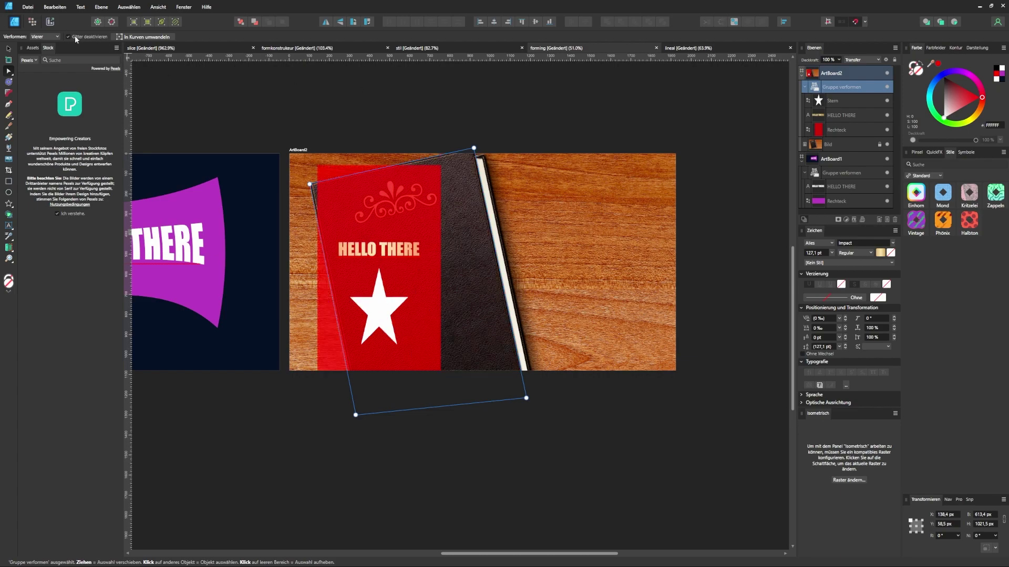
Re-enable the warp and change its Verformen type to Gitter (mesh).
click(77, 38)
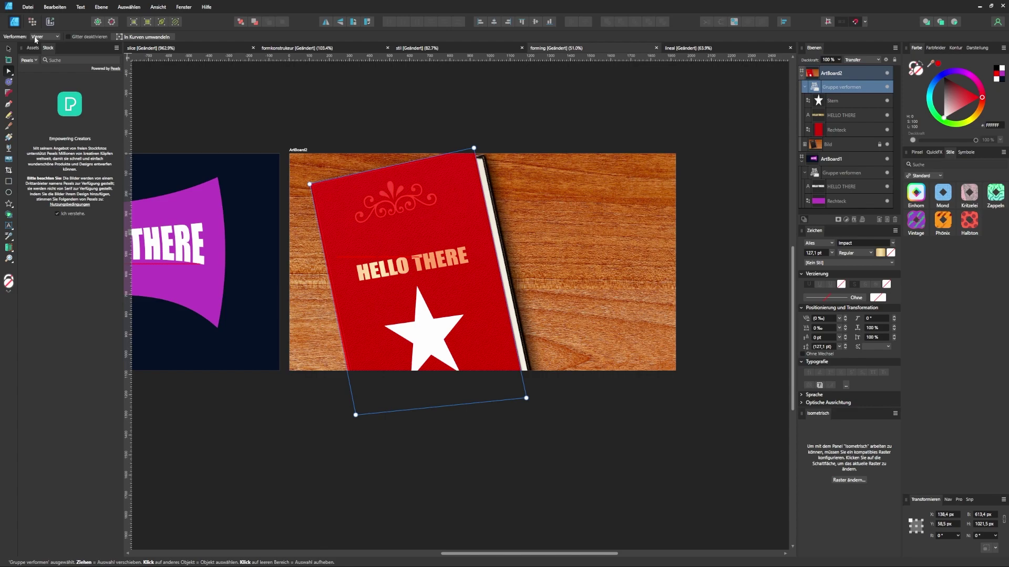
click(38, 37)
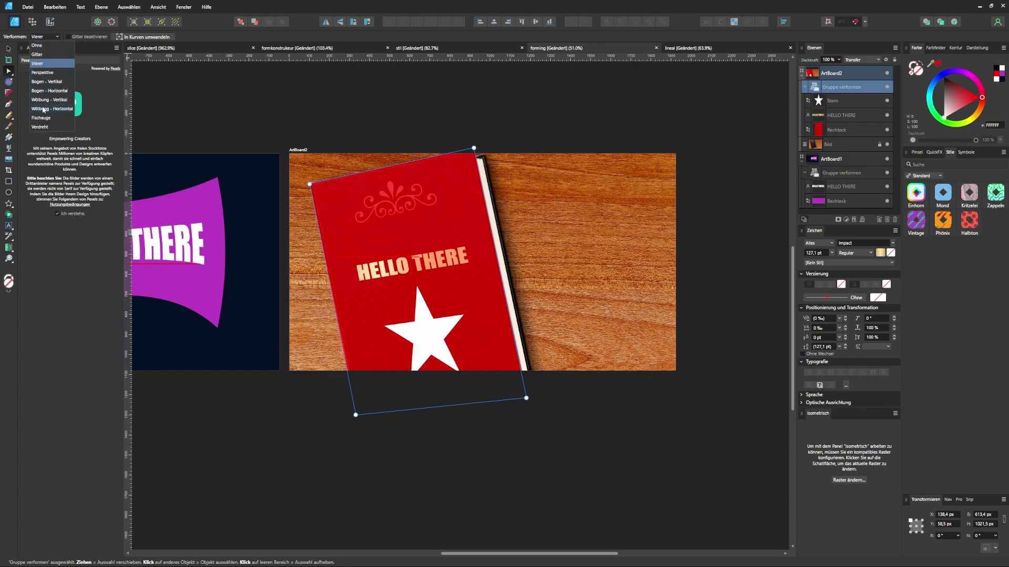
click(42, 54)
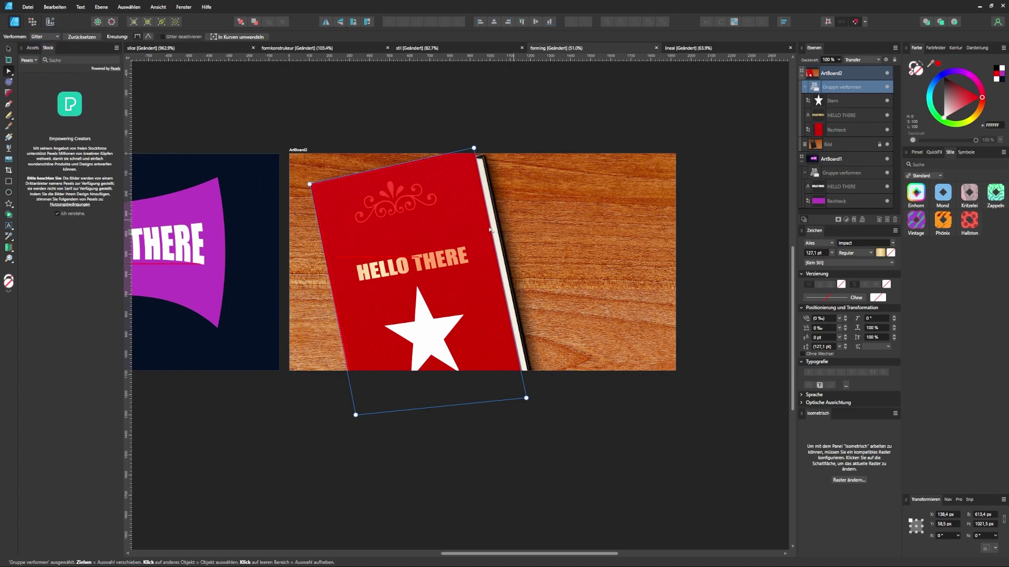
Add two mesh lines and drag nodes to curl the cover's top-right corner into a flap.
click(480, 182)
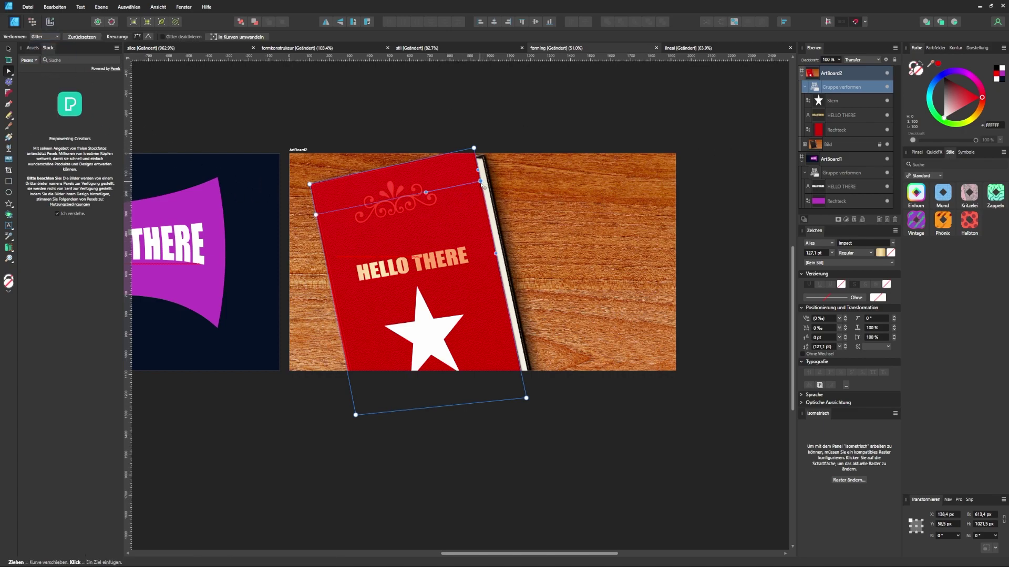
click(488, 218)
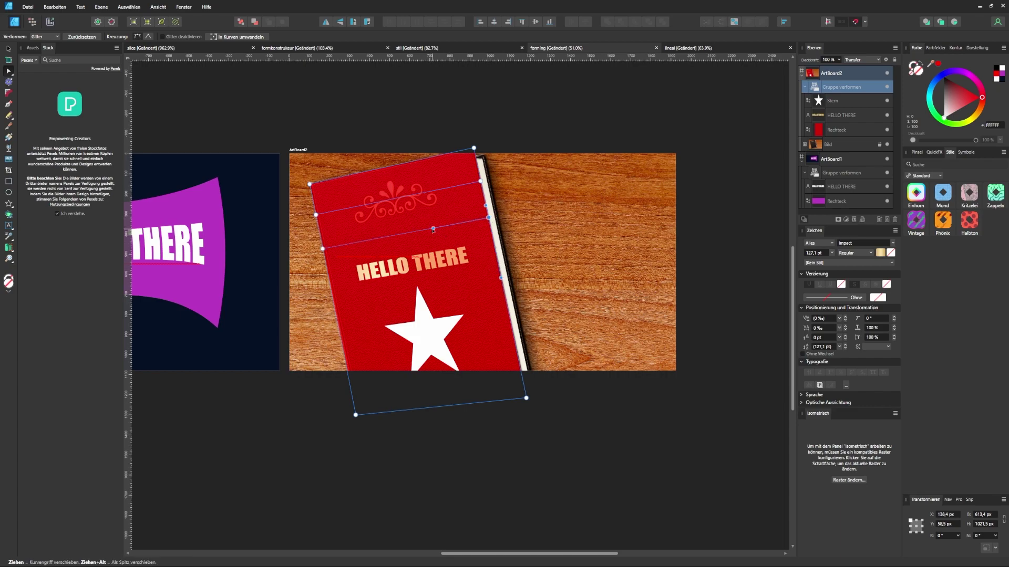
drag(433, 228, 430, 267)
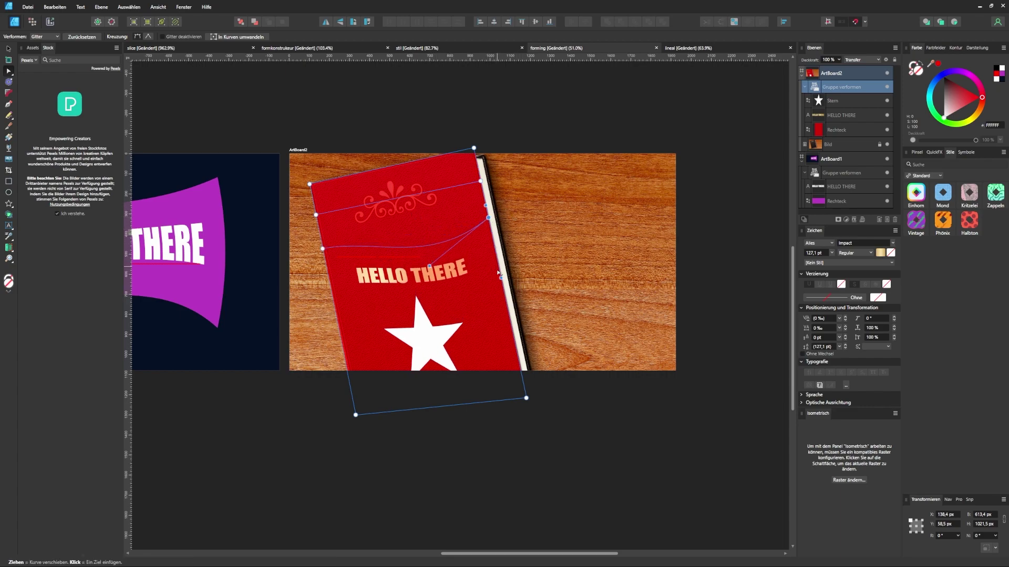
drag(492, 279, 482, 279)
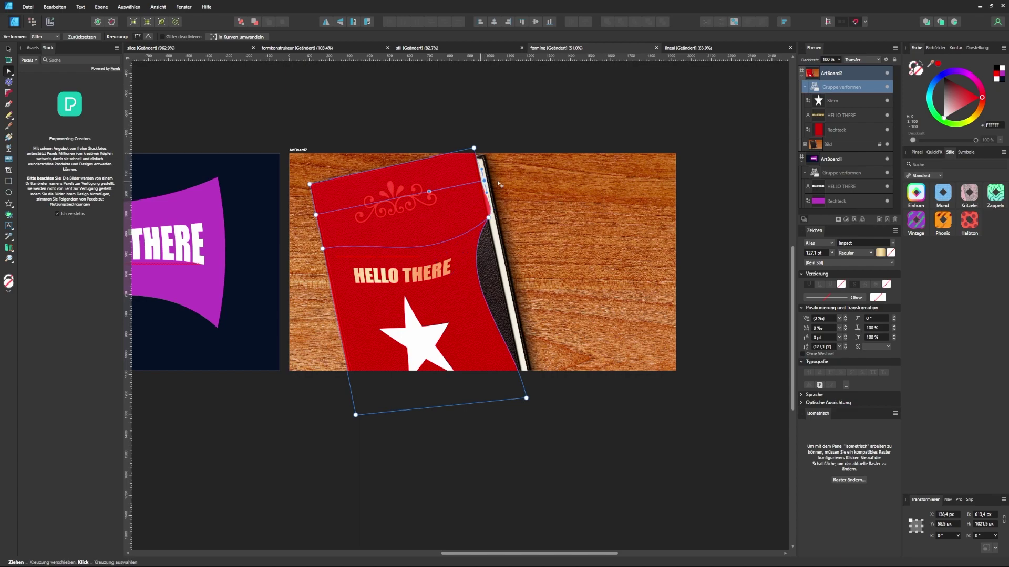
drag(480, 181, 528, 182)
drag(474, 149, 443, 167)
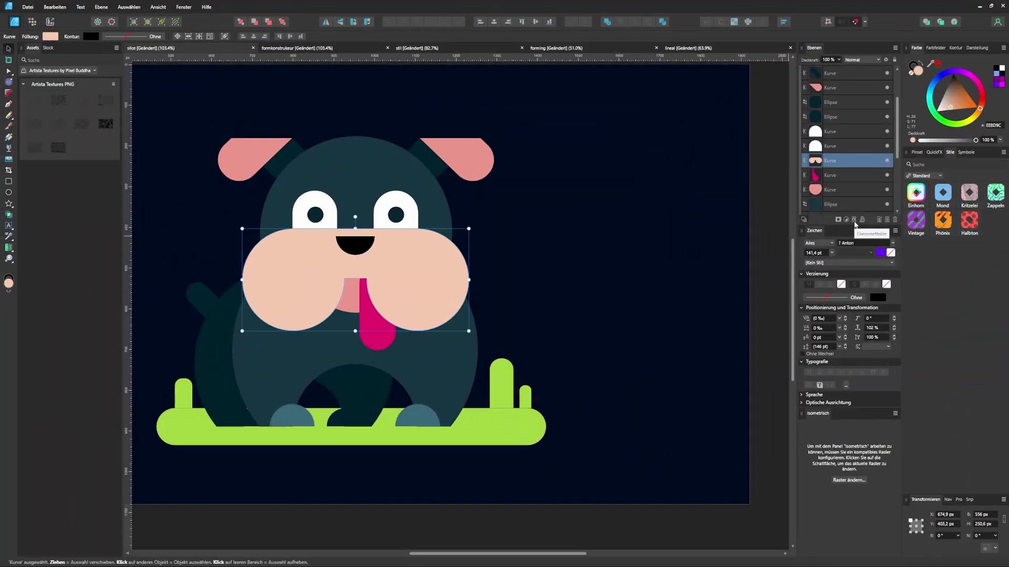
Open the Layer Effects (fx) dialog for the muzzle curve and move it aside.
click(854, 223)
drag(496, 175, 436, 163)
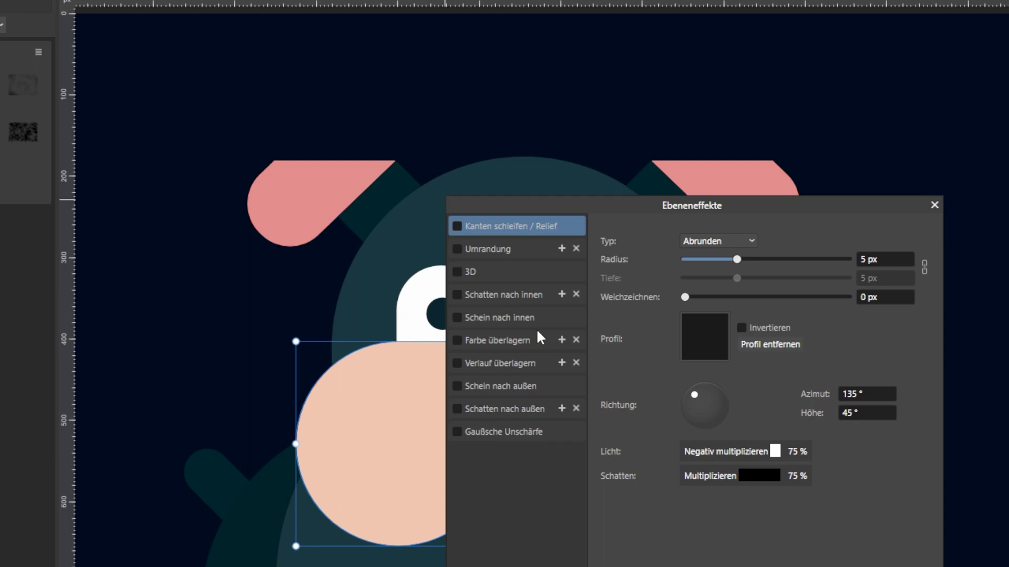
Enable Umrandung and raise its radius for a thick black outline on the muzzle.
click(578, 220)
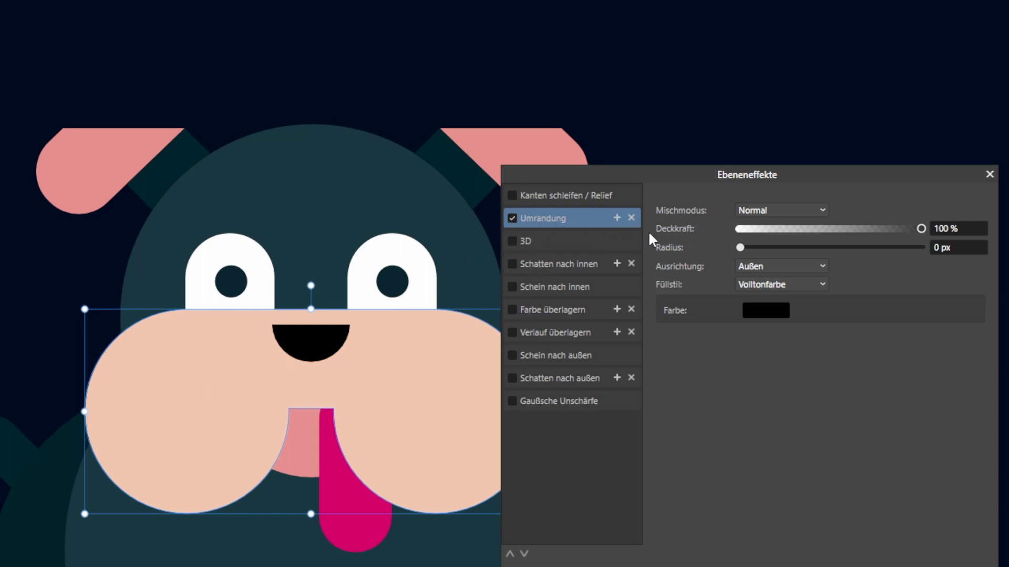
drag(740, 254, 763, 255)
drag(786, 249, 852, 251)
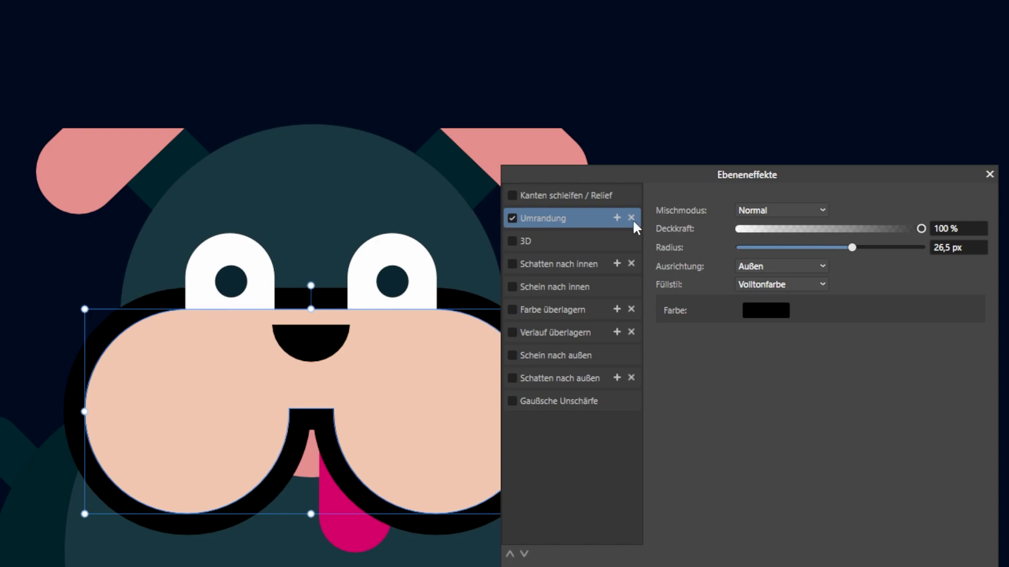
Add a second Umrandung outline coloured red with a 44 px radius.
click(617, 216)
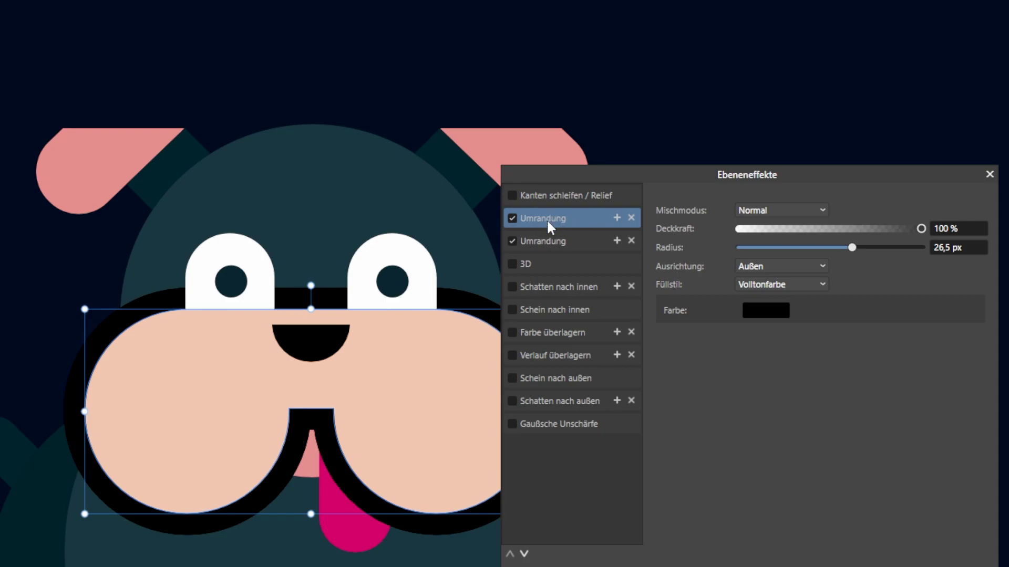
click(767, 314)
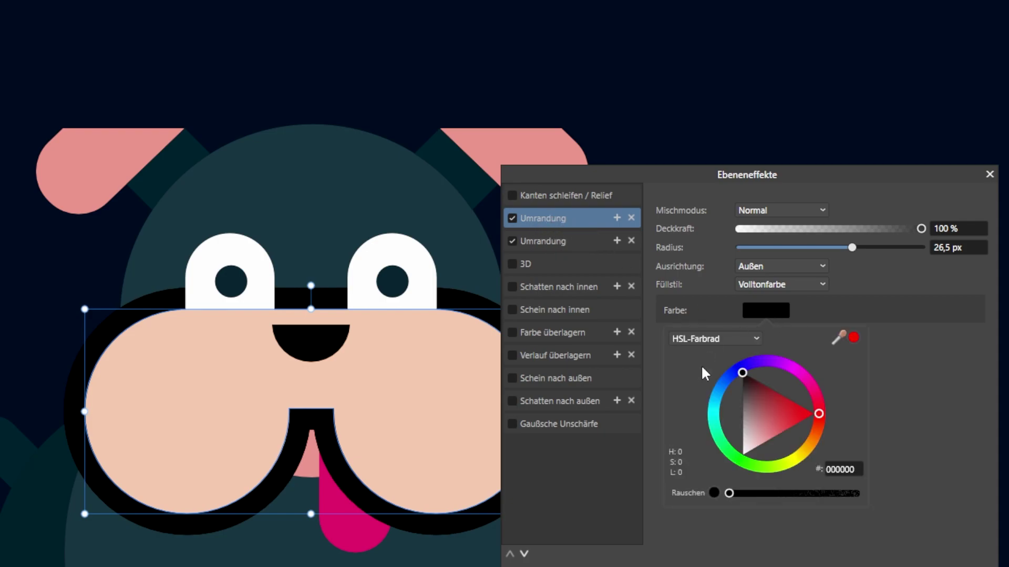
drag(776, 416, 813, 414)
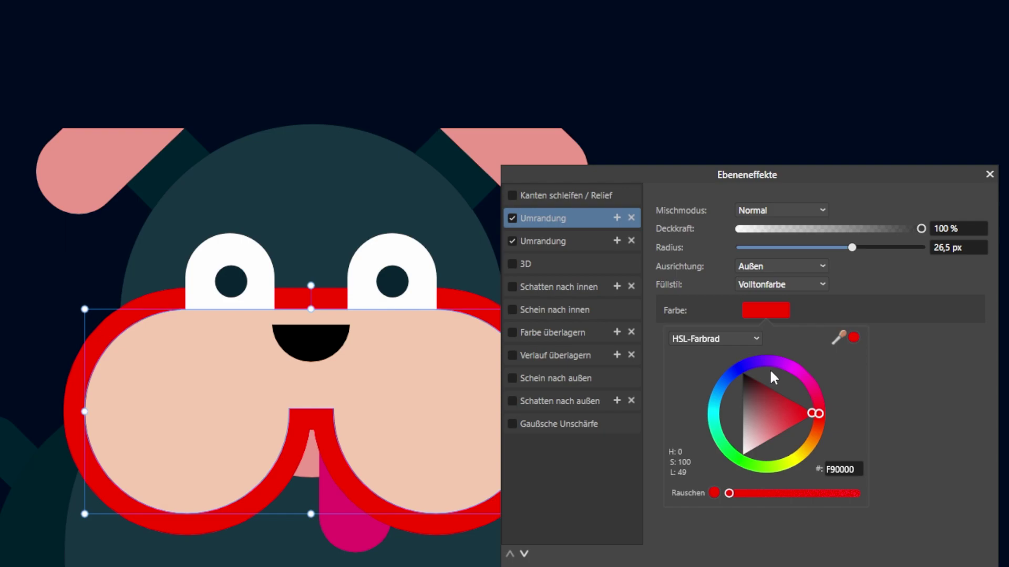
click(863, 281)
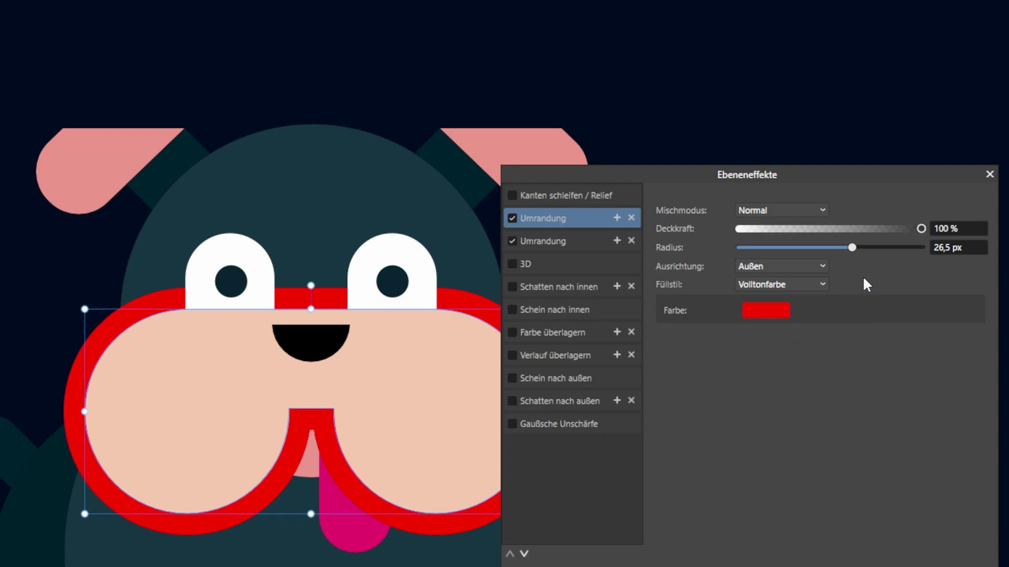
drag(853, 248, 888, 248)
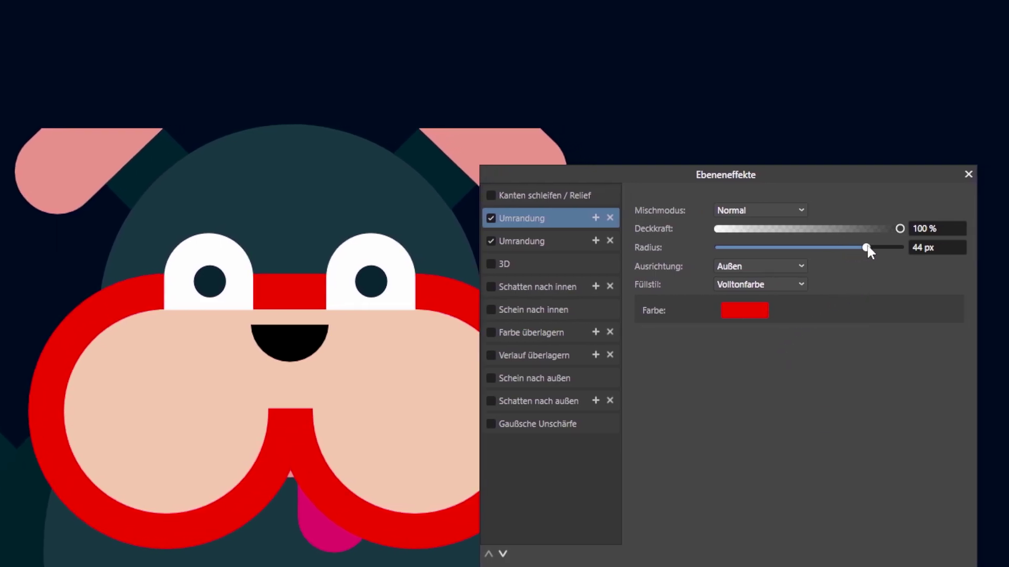
Move the black outline effect above the red one, then close Ebeneneffekte.
click(537, 241)
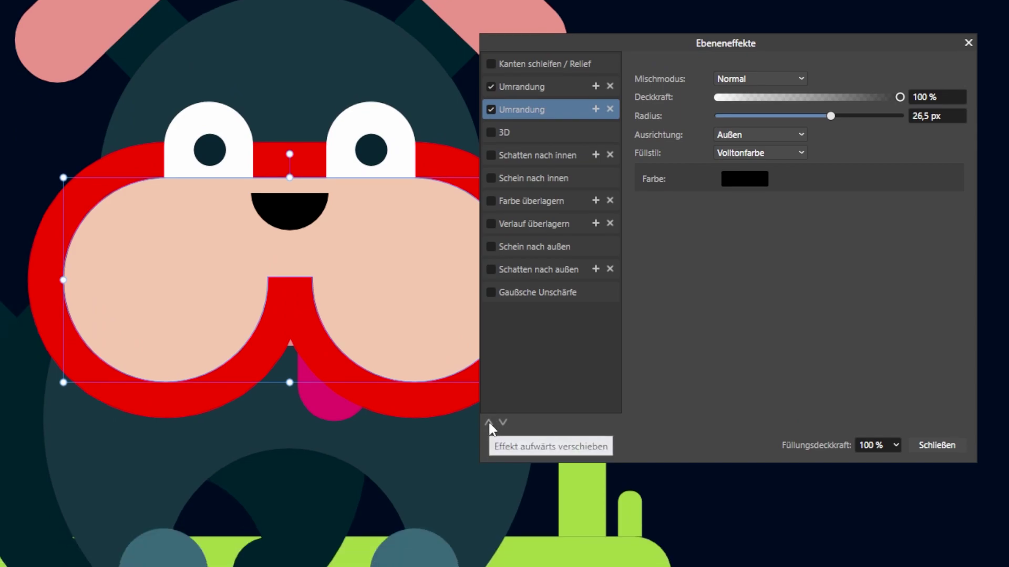
click(488, 423)
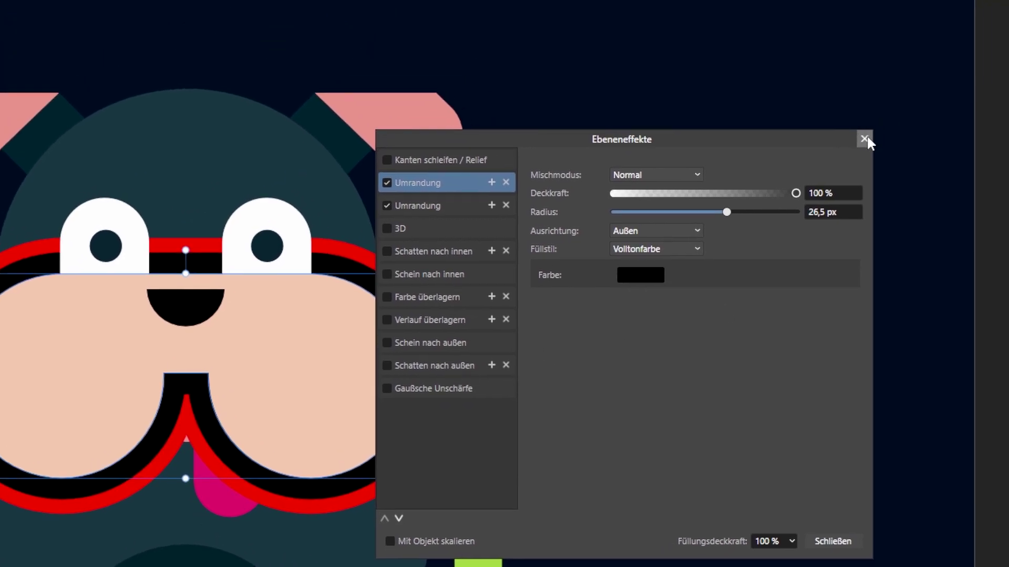
click(864, 139)
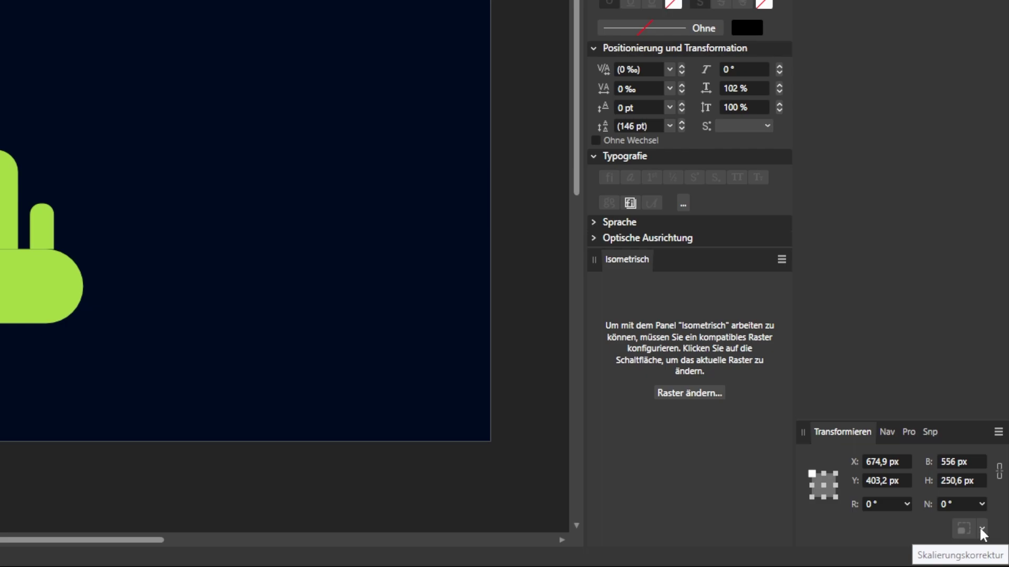
Check the Skalierungskorrektur options, then drag the muzzle's corner inward to scale it down.
click(982, 531)
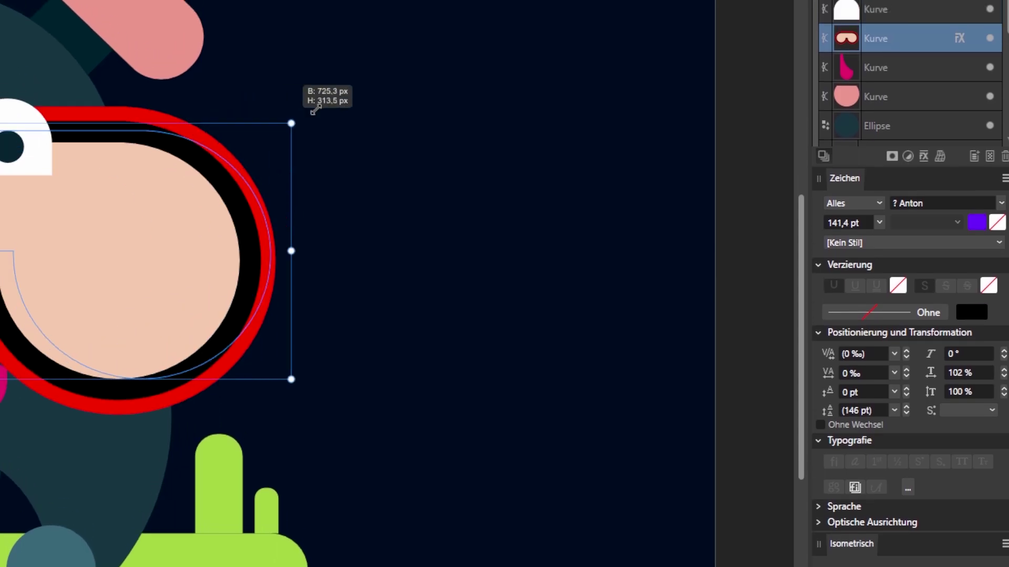
drag(315, 109, 376, 138)
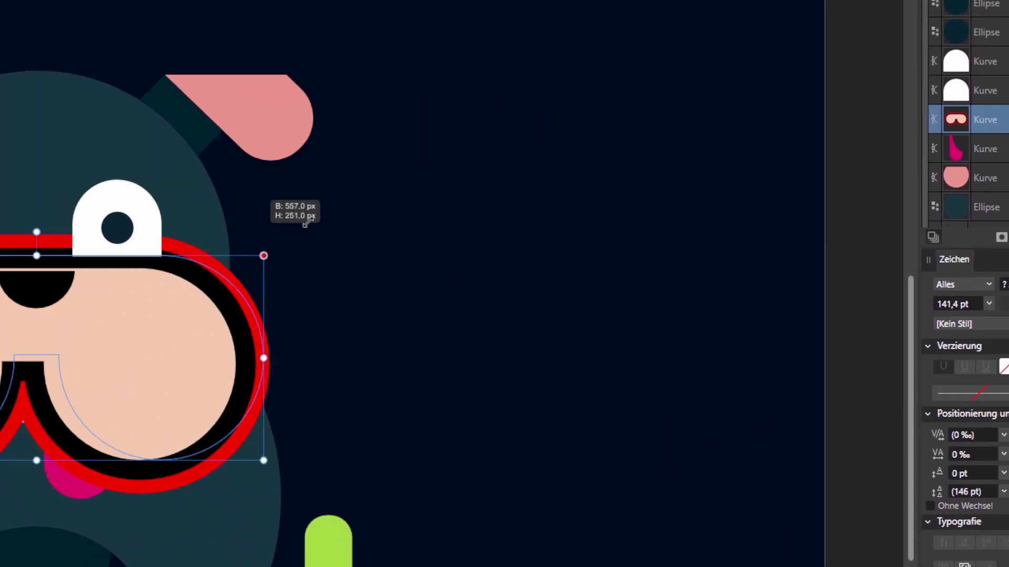
drag(376, 137, 375, 201)
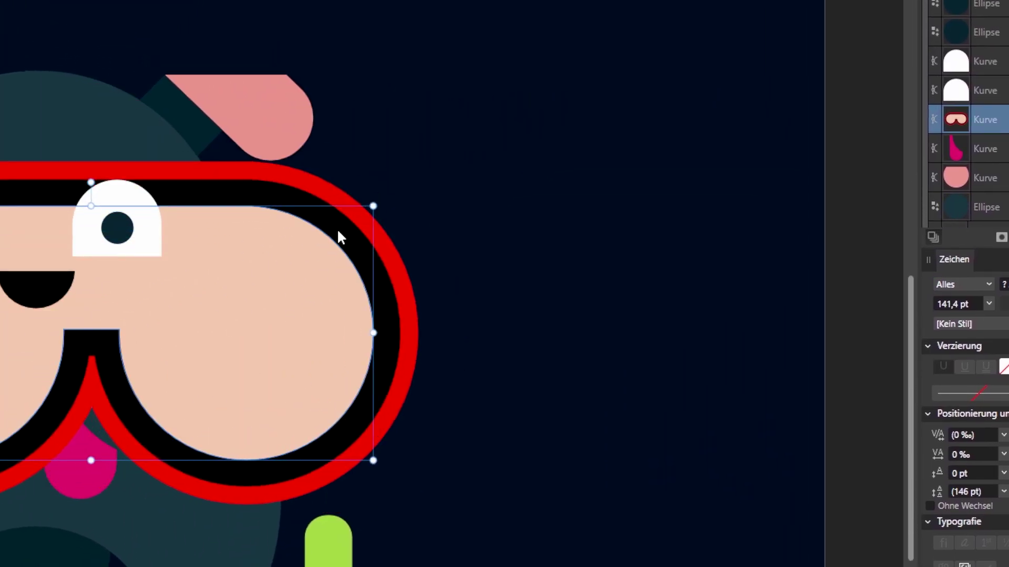